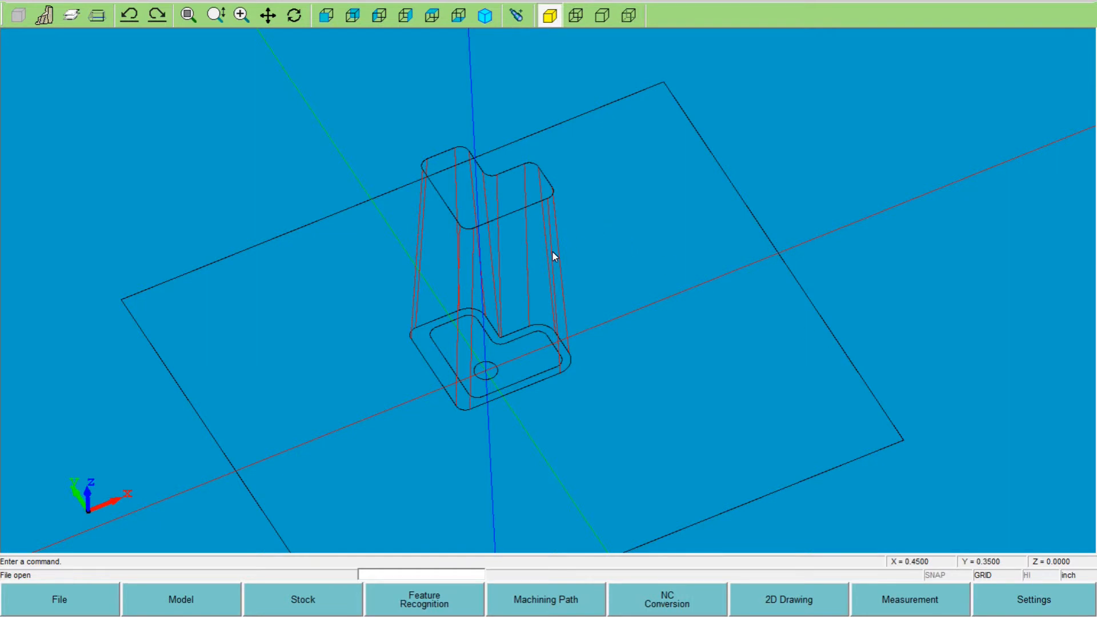
# - Start a new, empty file in place of the open tapered part
pyautogui.scroll(-1, 517, 291)
pyautogui.scroll(1, 513, 286)
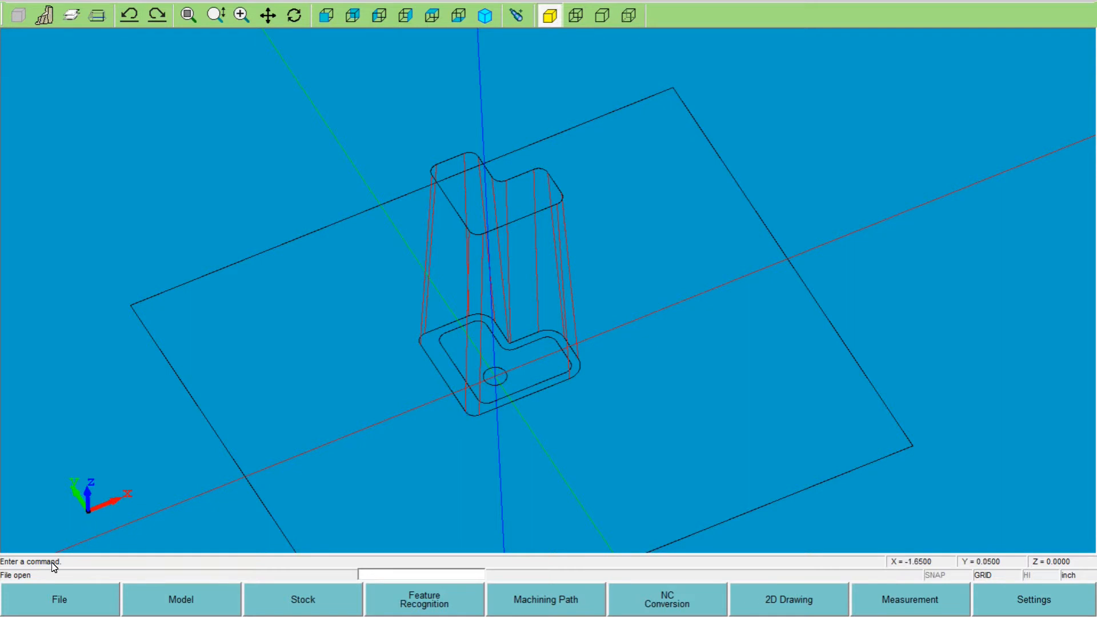
pyautogui.click(60, 600)
pyautogui.click(39, 427)
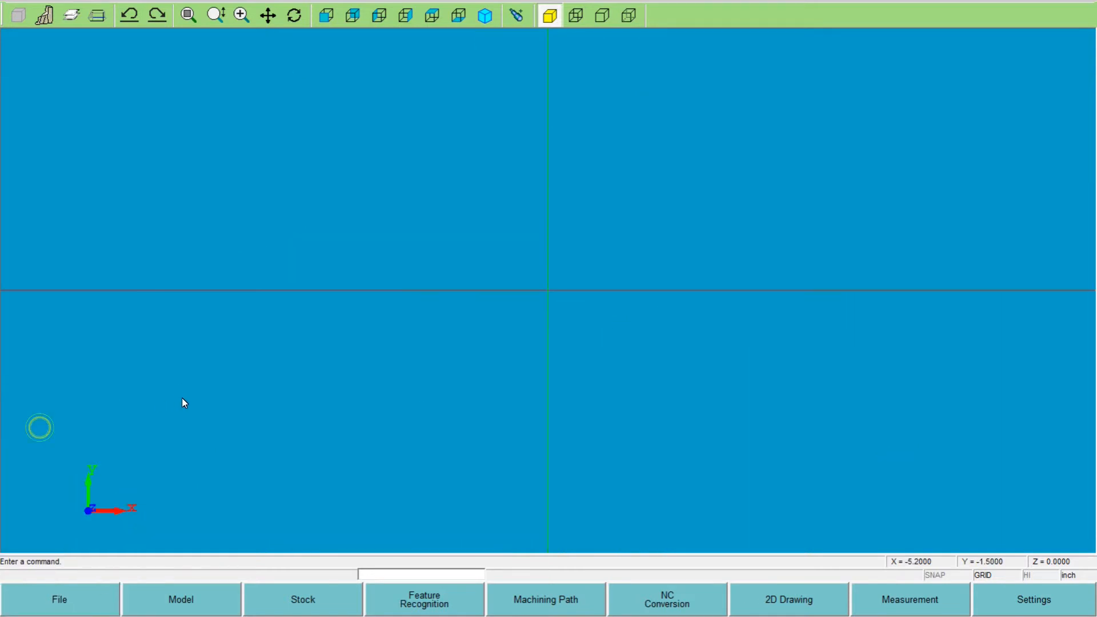
# - Insert classb.dxf from the Class Examples folder as a model, using the 2D file insert pattern
pyautogui.click(179, 597)
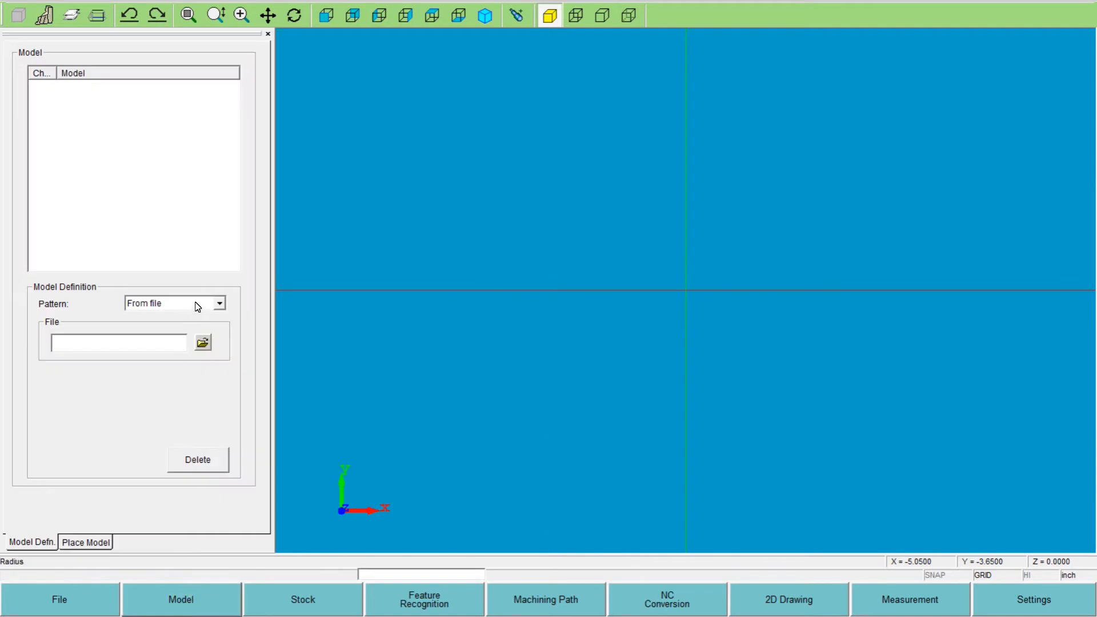
pyautogui.click(196, 304)
pyautogui.click(174, 329)
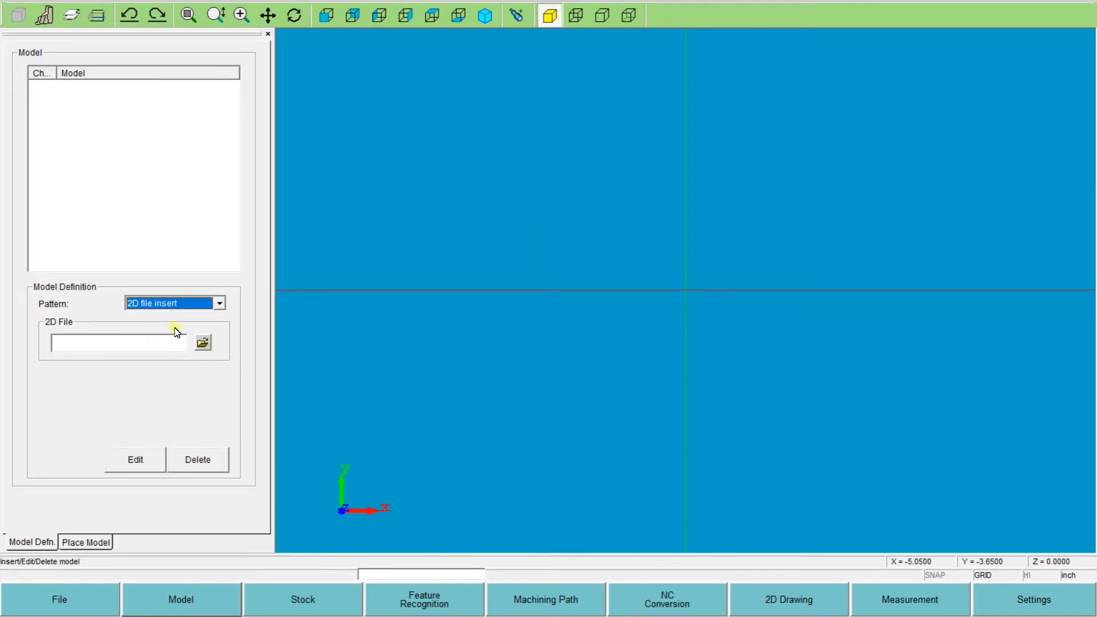
pyautogui.click(204, 341)
pyautogui.click(371, 277)
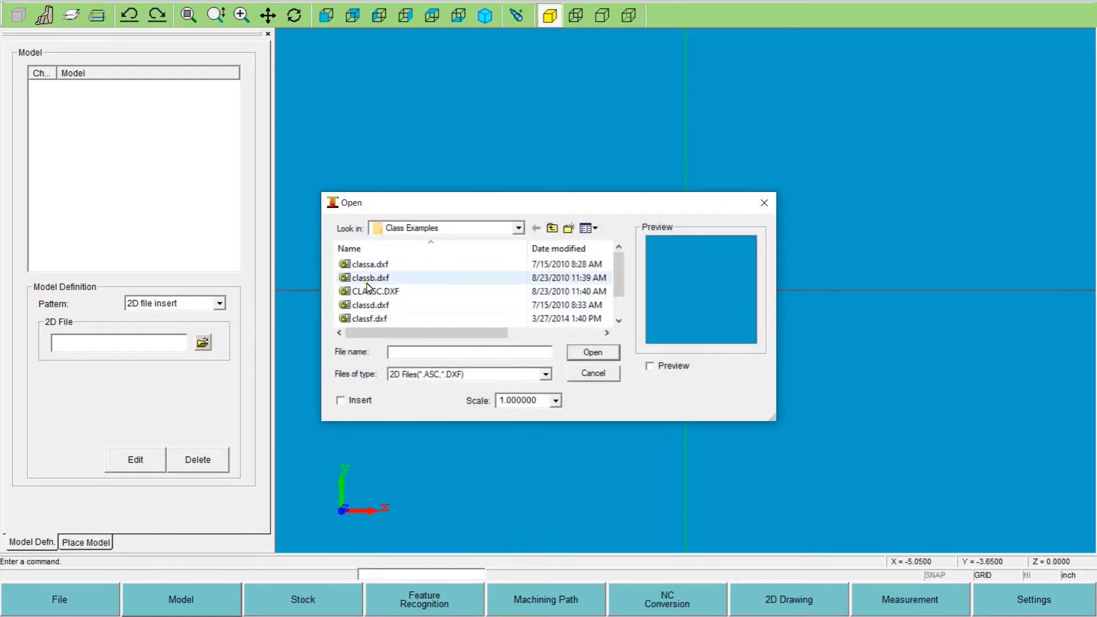
pyautogui.click(582, 352)
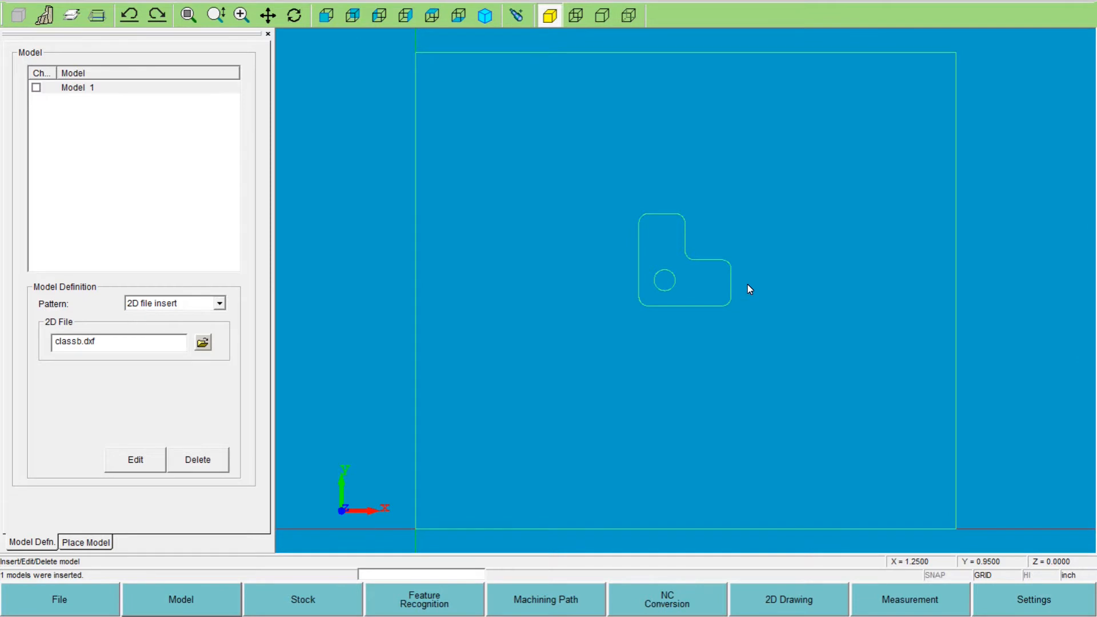
# - Set the small circle's center as Model 1's reference point and move the model so that point lies on the origin
pyautogui.scroll(1, 748, 283)
pyautogui.scroll(-2, 687, 268)
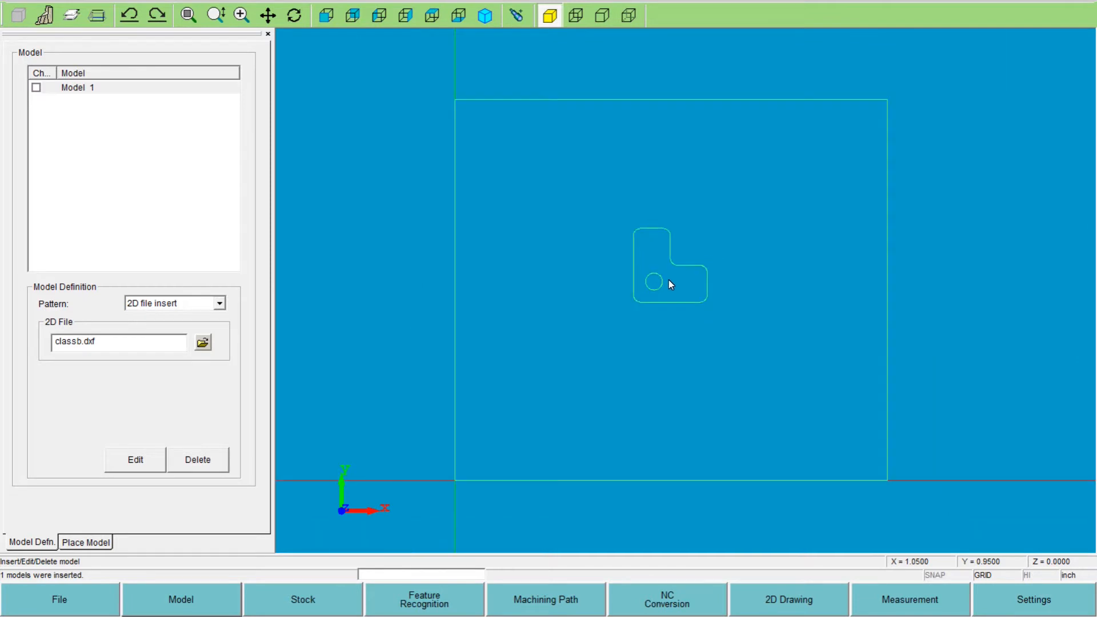
pyautogui.click(95, 543)
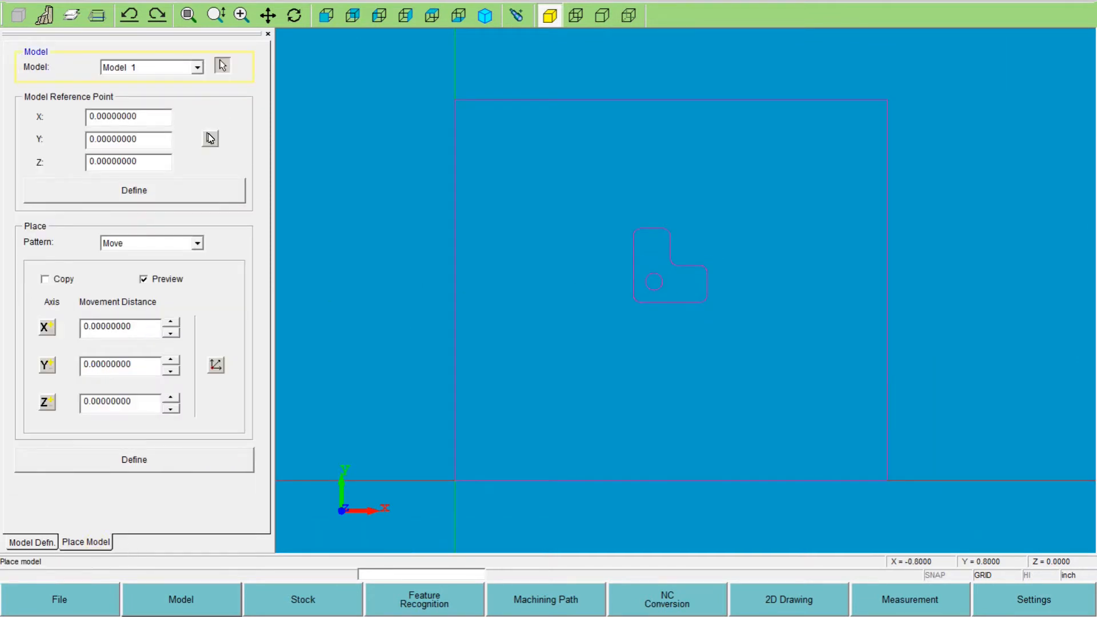
pyautogui.click(210, 140)
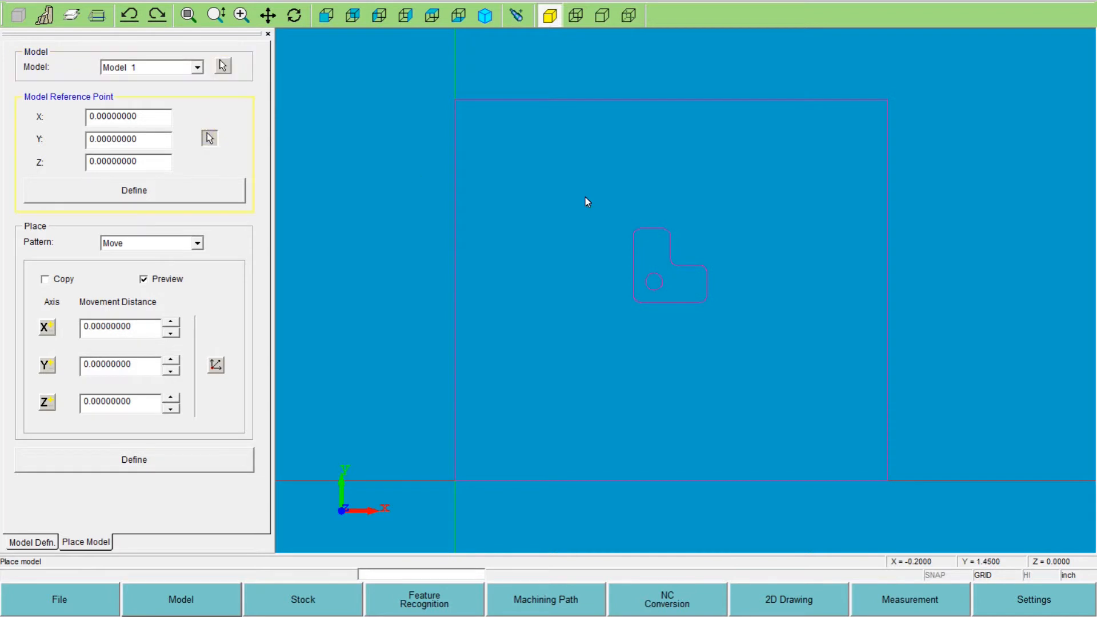
pyautogui.click(648, 281)
pyautogui.click(219, 193)
pyautogui.click(217, 365)
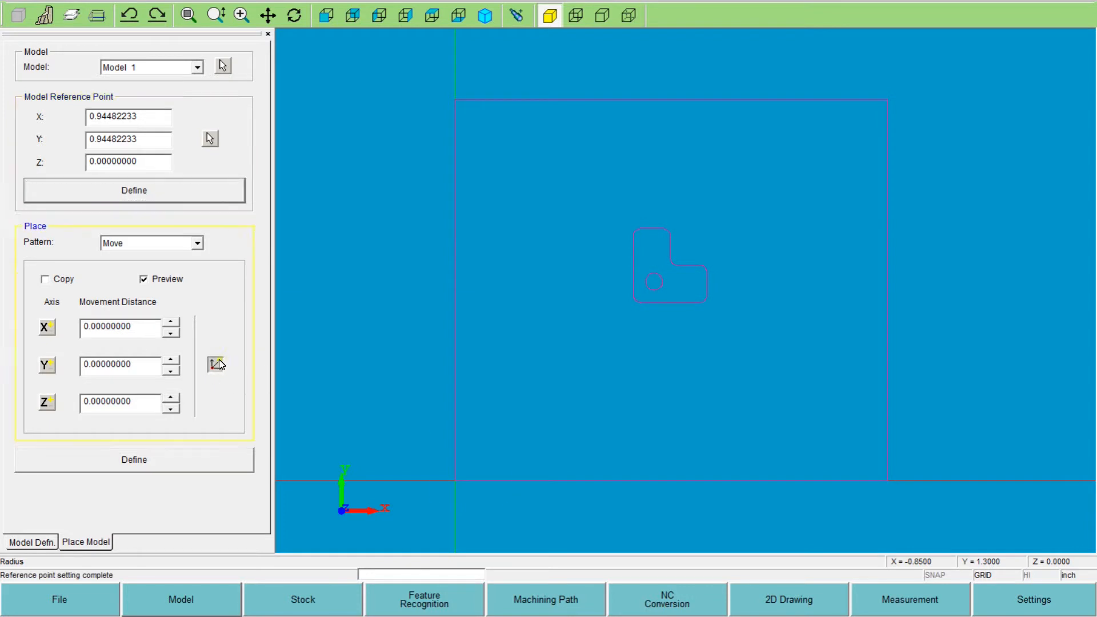
pyautogui.click(194, 464)
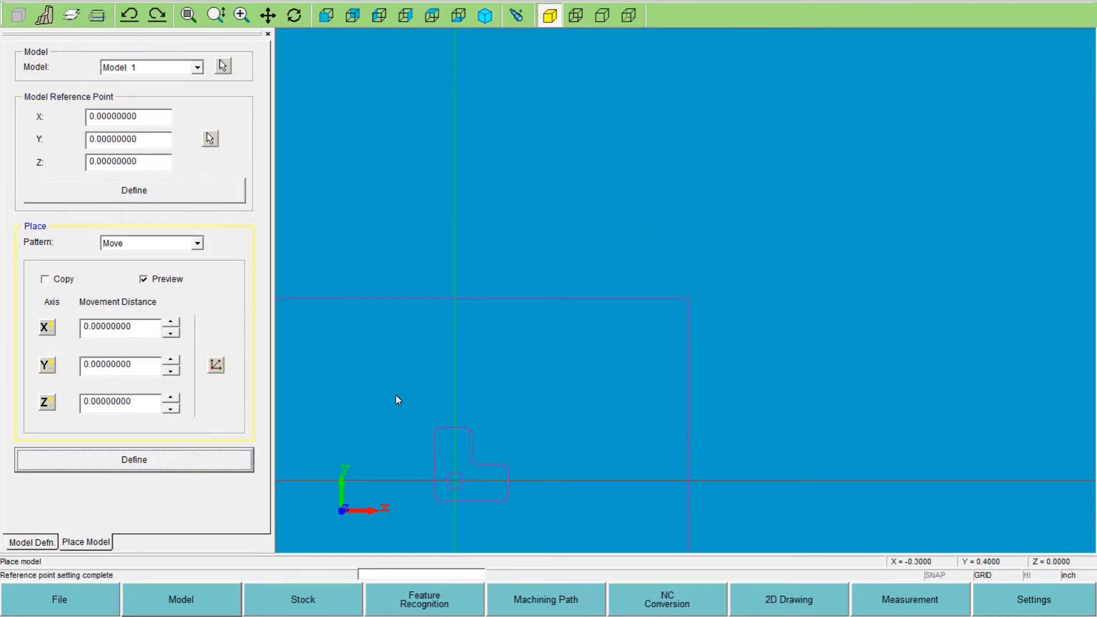
# - Show the model in isometric view and set the contour extraction's TP program plane to 0.750
pyautogui.scroll(2, 451, 493)
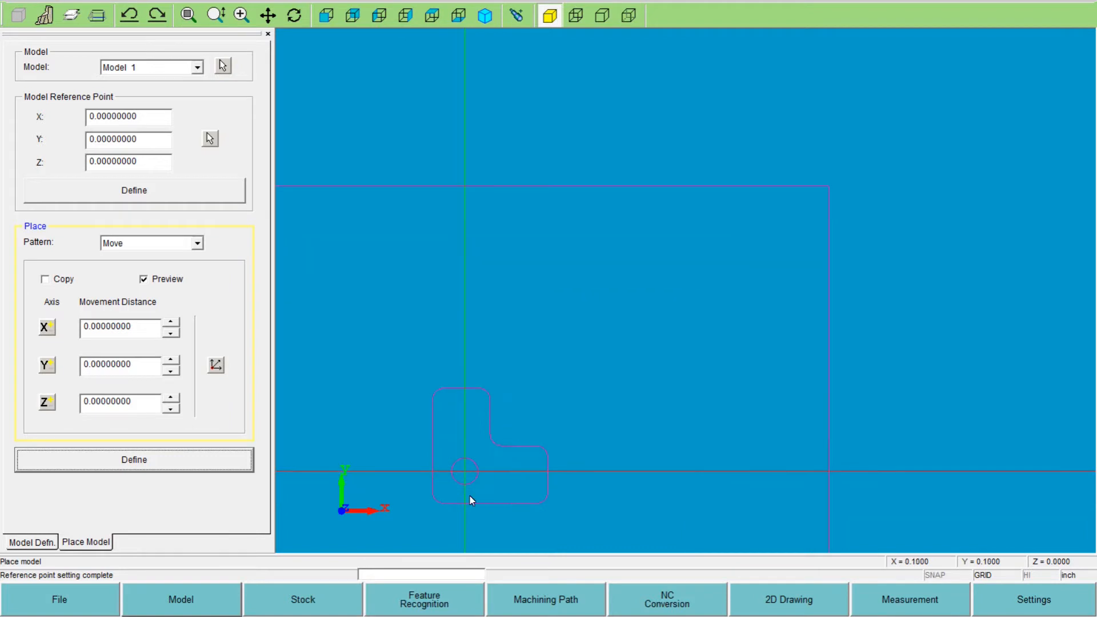
pyautogui.scroll(5, 438, 496)
pyautogui.scroll(-4, 723, 266)
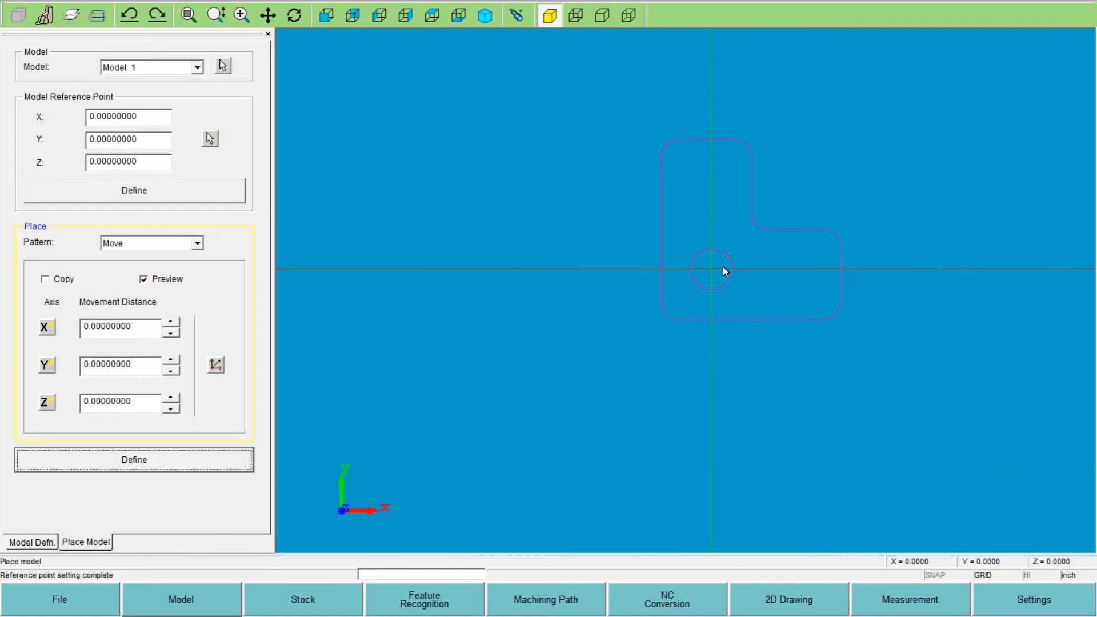
pyautogui.scroll(2, 720, 251)
pyautogui.scroll(3, 706, 258)
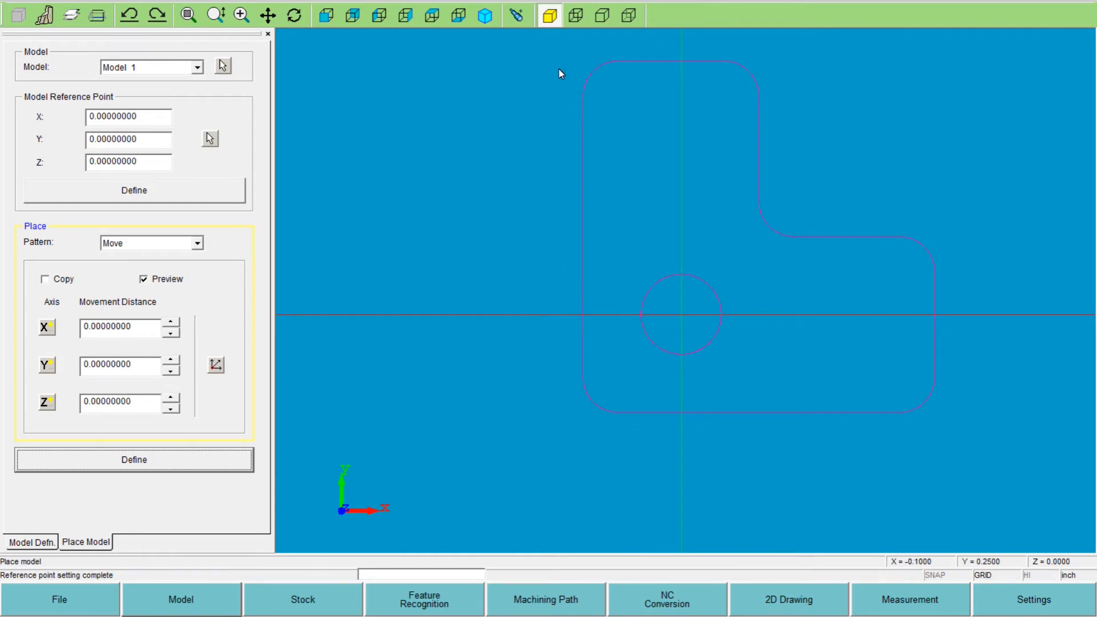
pyautogui.click(484, 17)
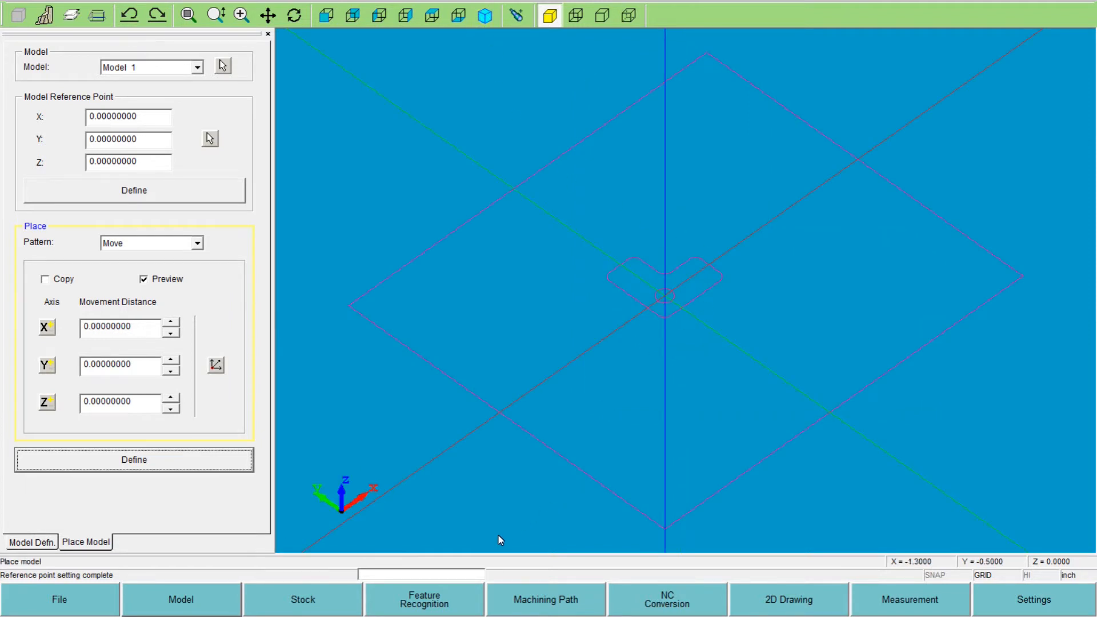
pyautogui.click(418, 609)
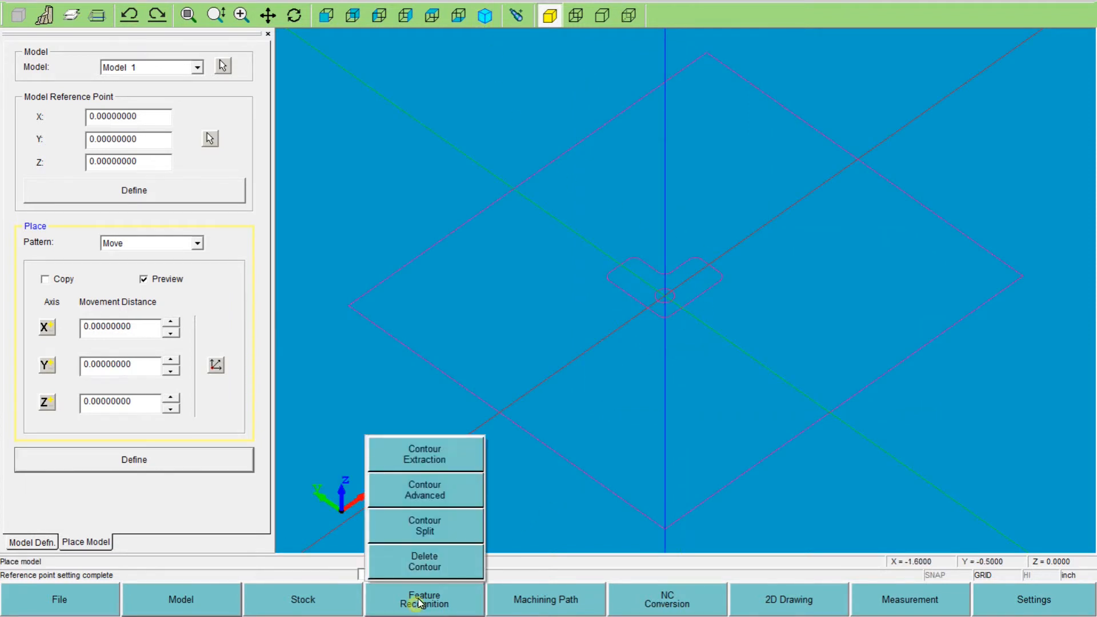
pyautogui.click(415, 460)
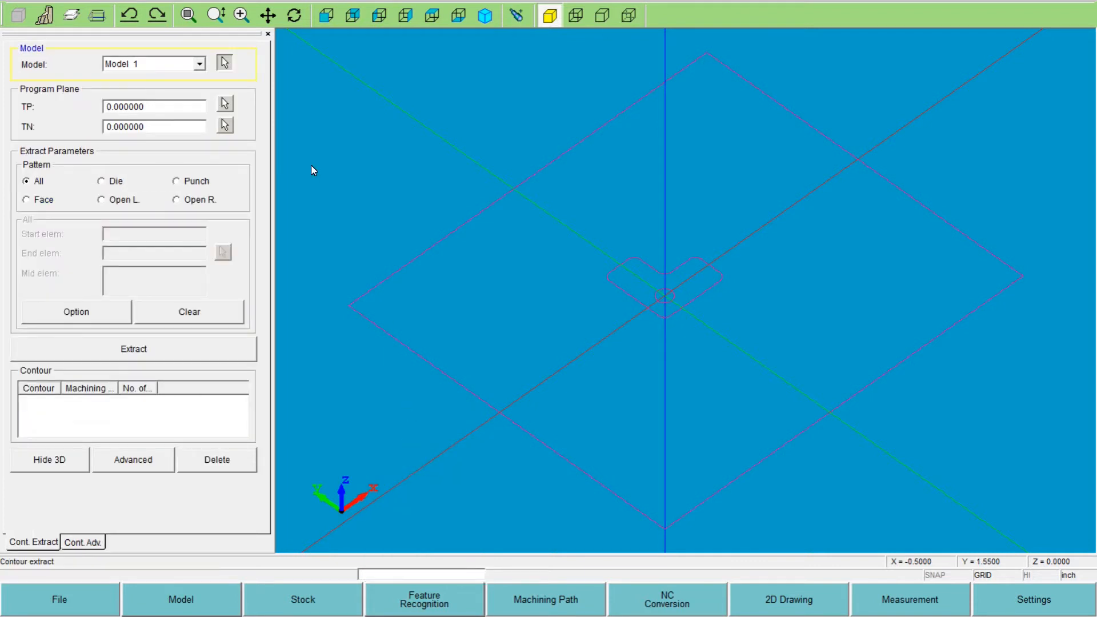
pyautogui.click(171, 108)
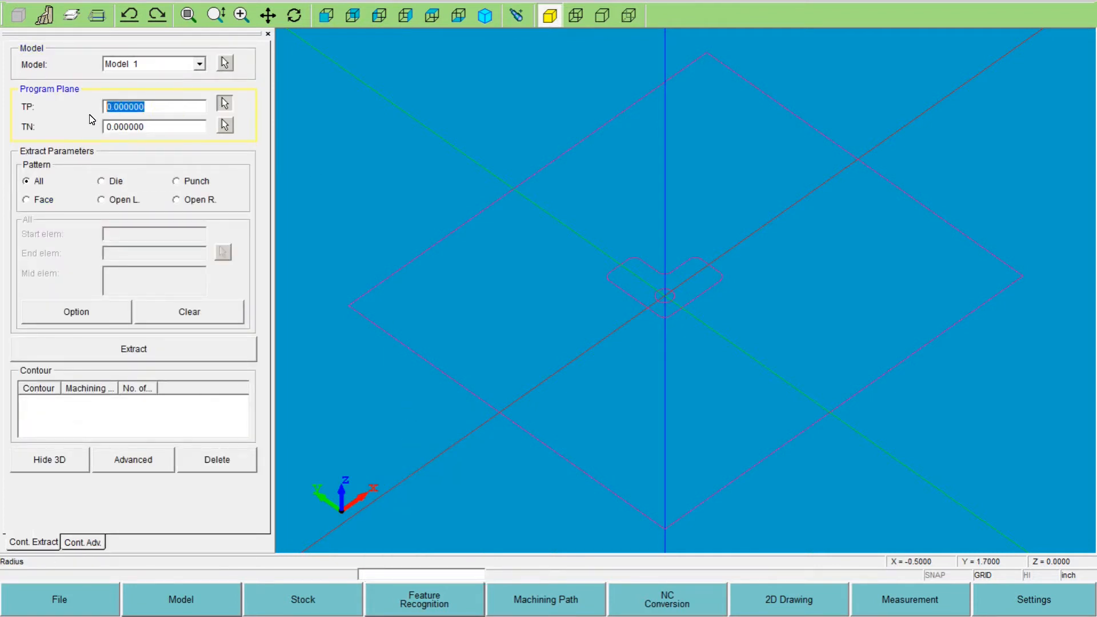
pyautogui.write('.750')
pyautogui.click(142, 126)
# - Extract the L-shaped outline as a Die contour, using one of its edges as the start element
pyautogui.click(101, 181)
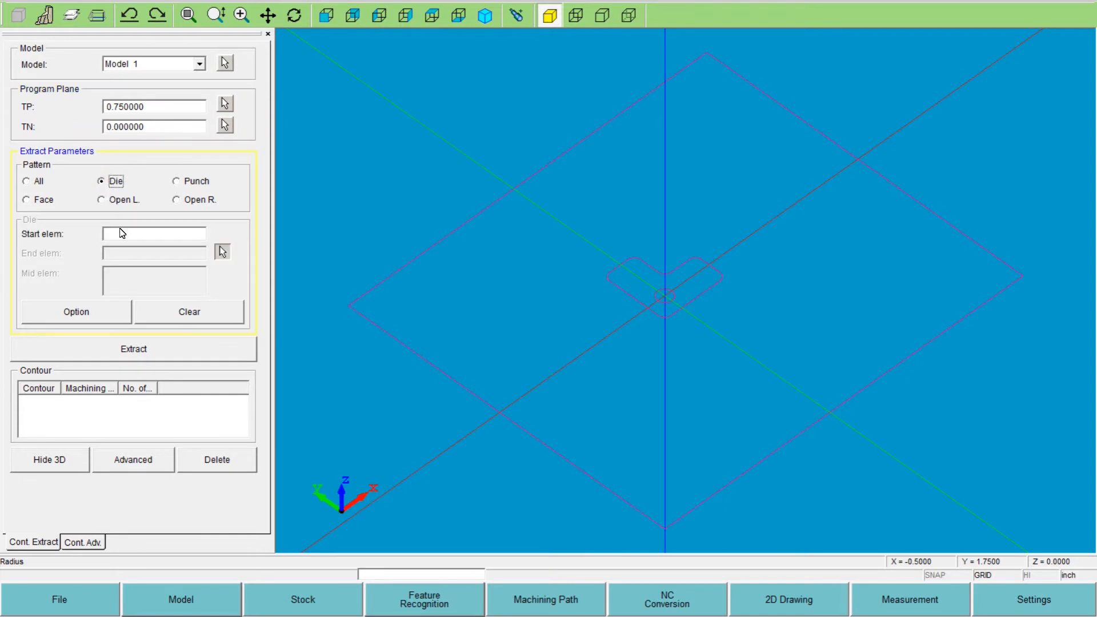
pyautogui.click(128, 236)
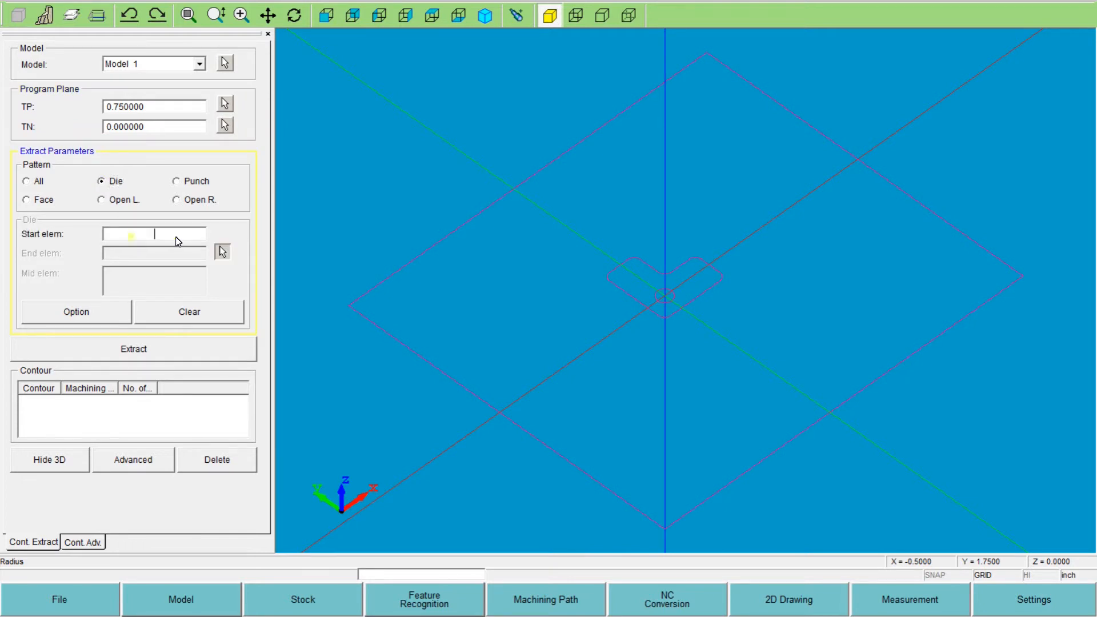
pyautogui.click(626, 293)
pyautogui.click(160, 350)
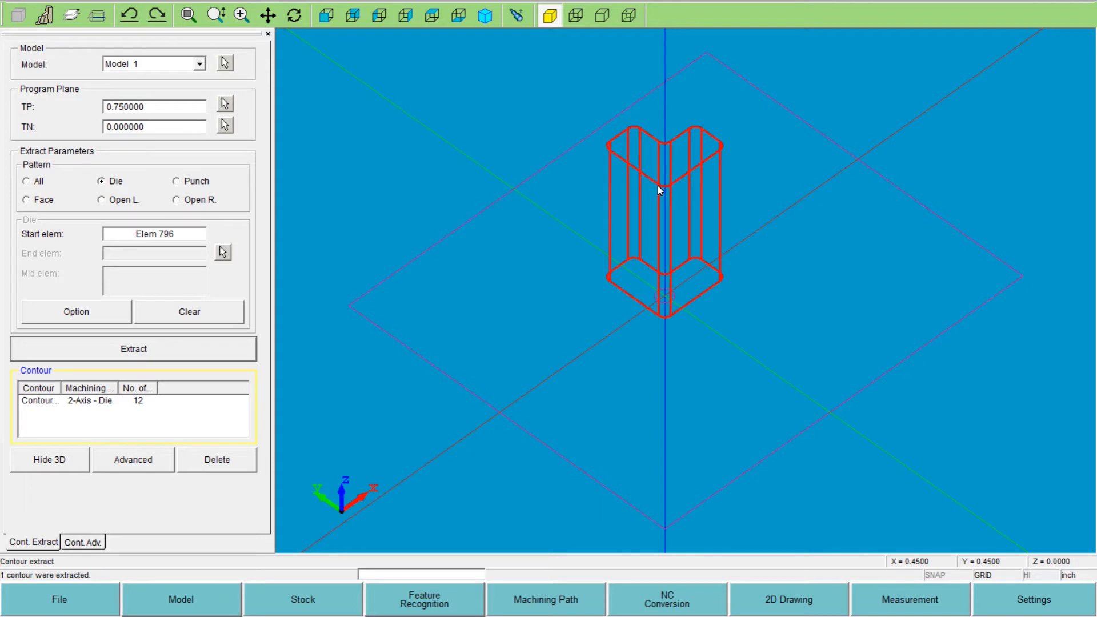
# - Apply a 2-degree taper with the Bottom open direction to all of Contour 1
pyautogui.click(96, 543)
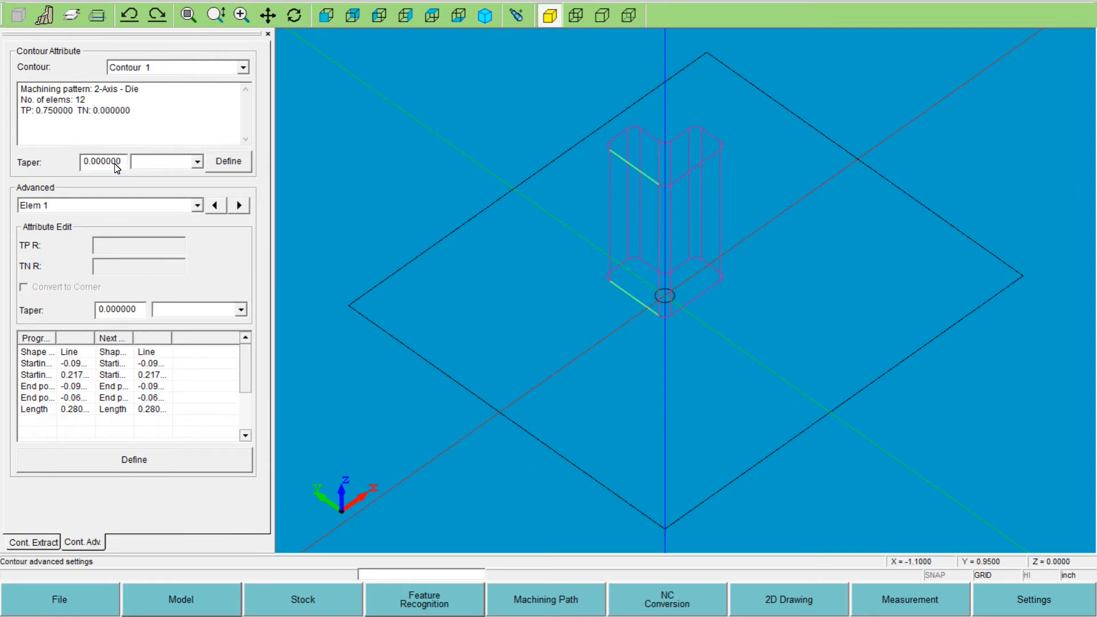
pyautogui.doubleClick(125, 164)
pyautogui.write('2')
pyautogui.click(197, 163)
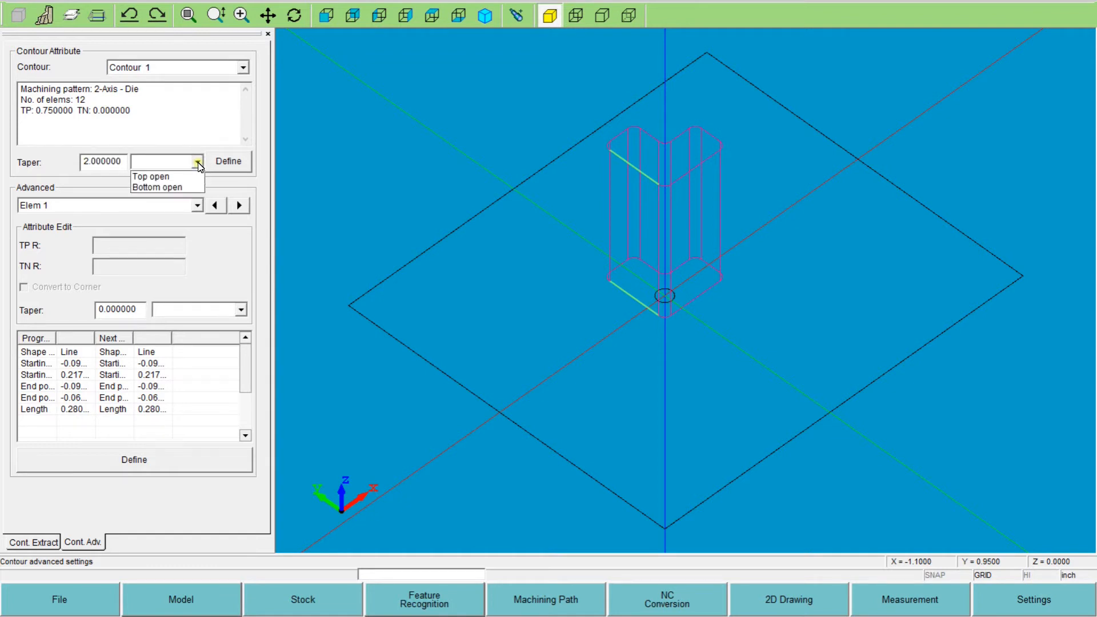
pyautogui.click(163, 188)
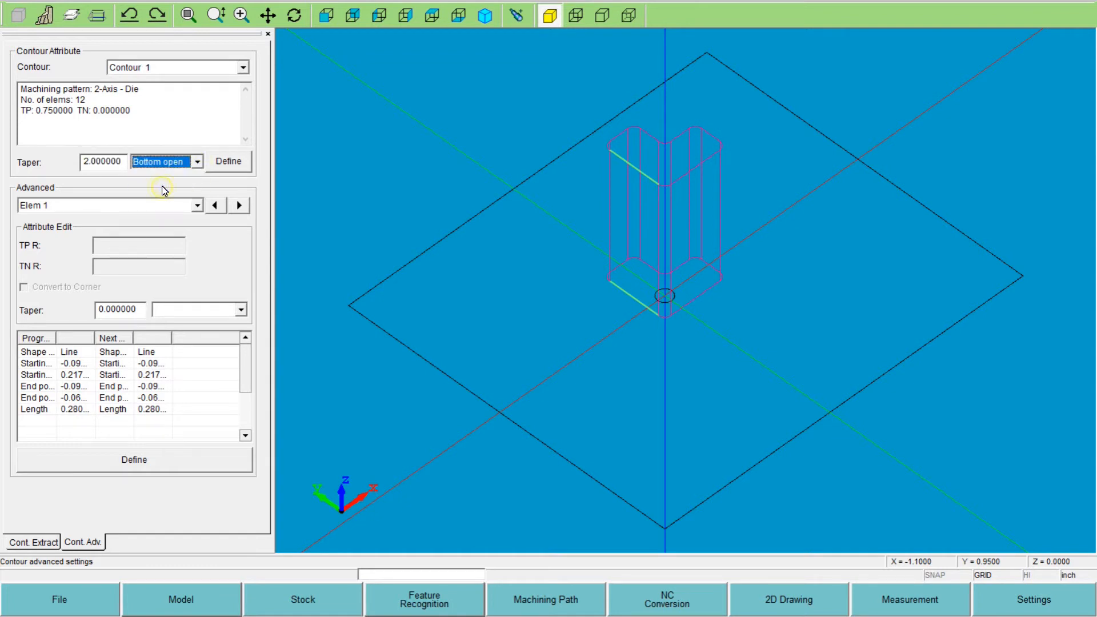
pyautogui.click(228, 161)
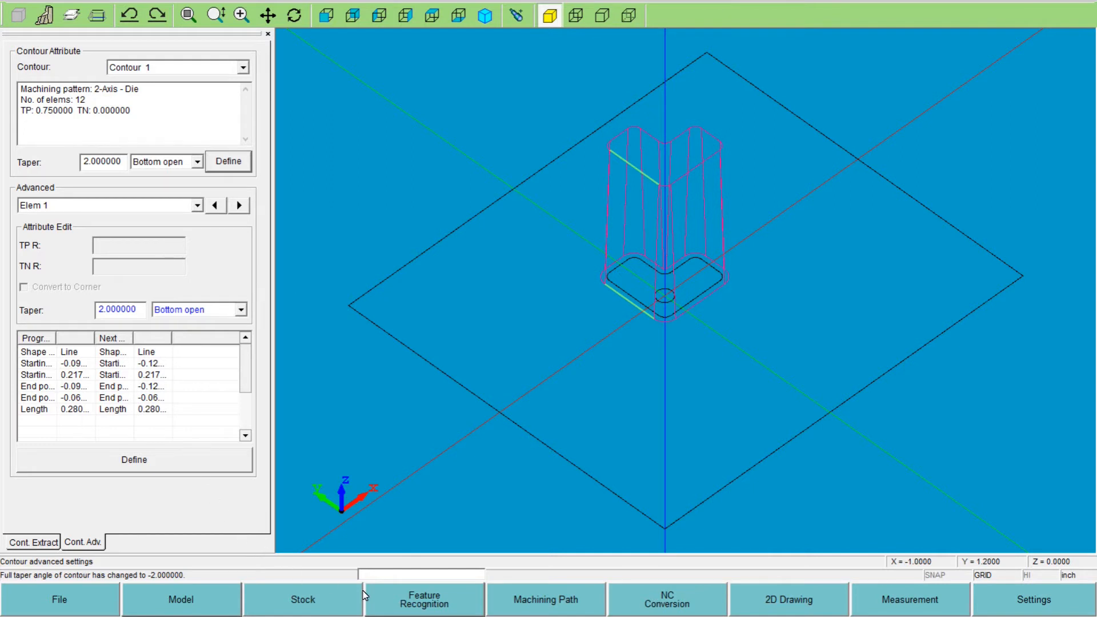
# - Add a starting hole at the origin, in the center of the small circle
pyautogui.click(788, 605)
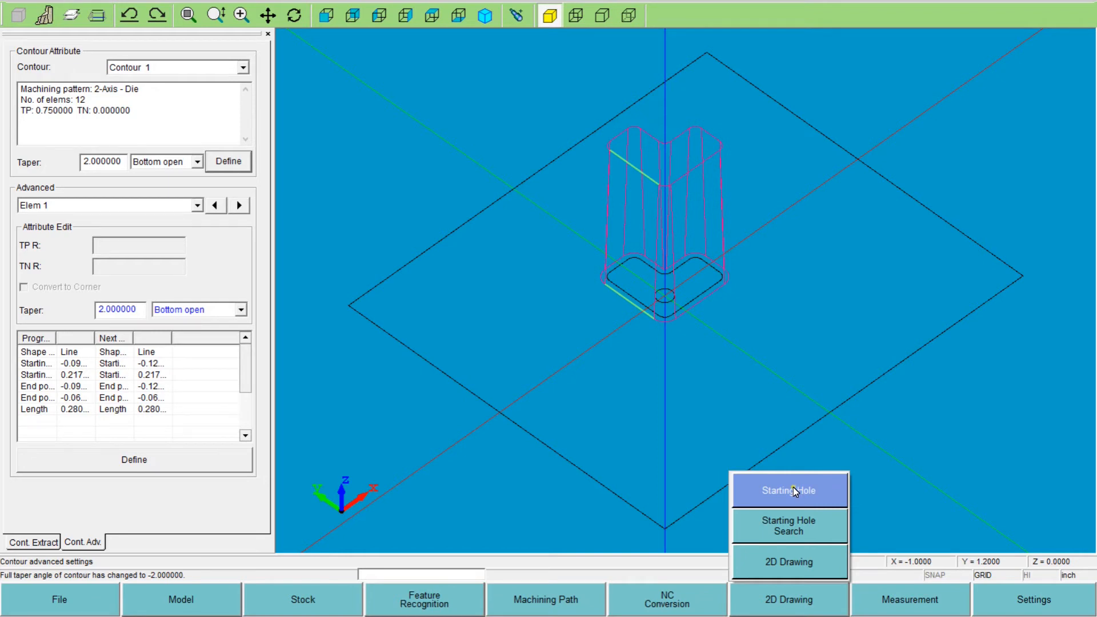
pyautogui.click(794, 489)
pyautogui.click(456, 380)
pyautogui.click(512, 407)
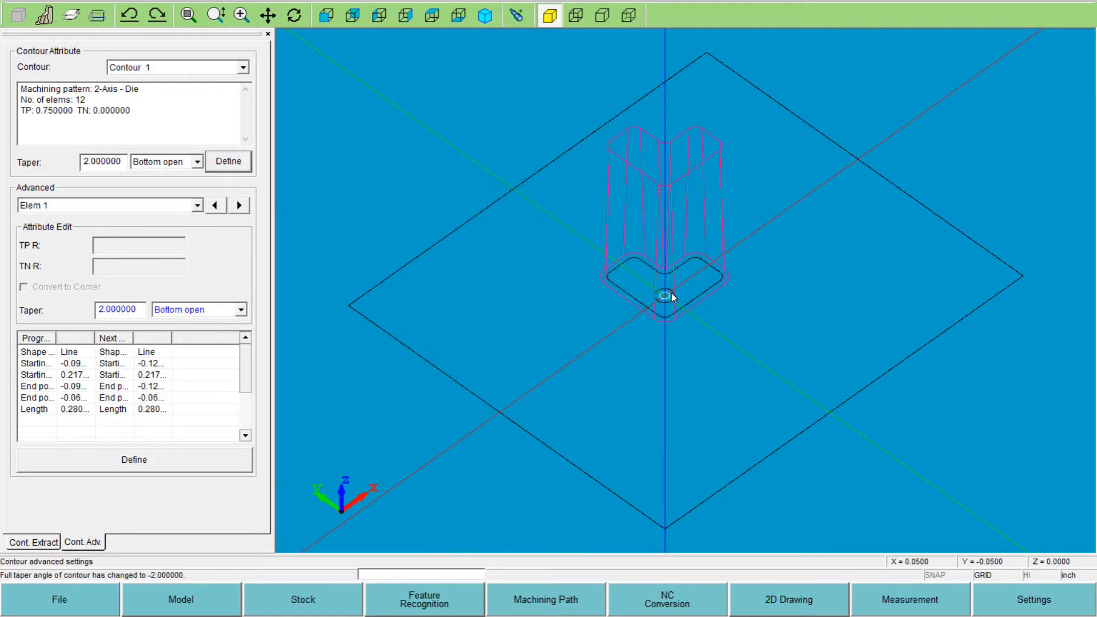
# - Review the die machining parameters for Contour 1's path, including the taper settings, and cancel without generating the path
pyautogui.click(518, 613)
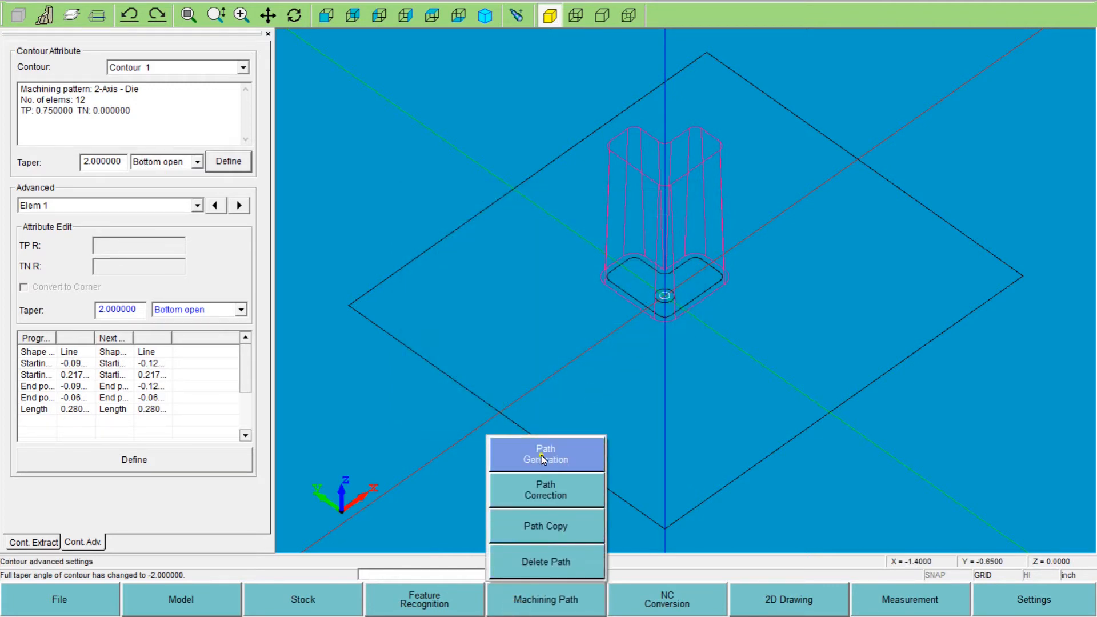
pyautogui.click(540, 455)
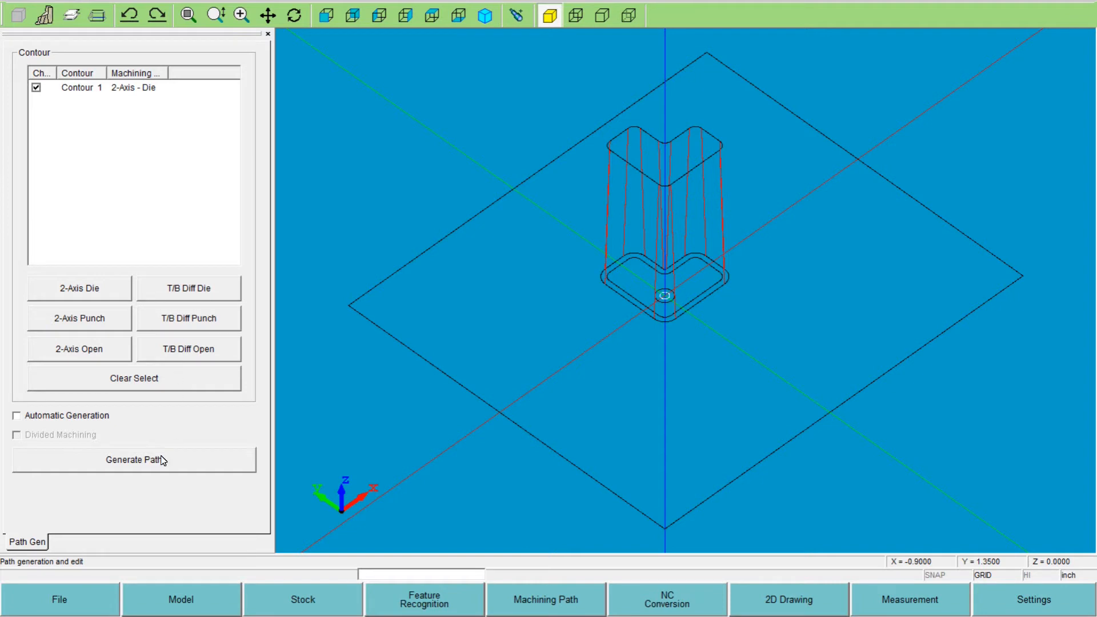
pyautogui.click(136, 468)
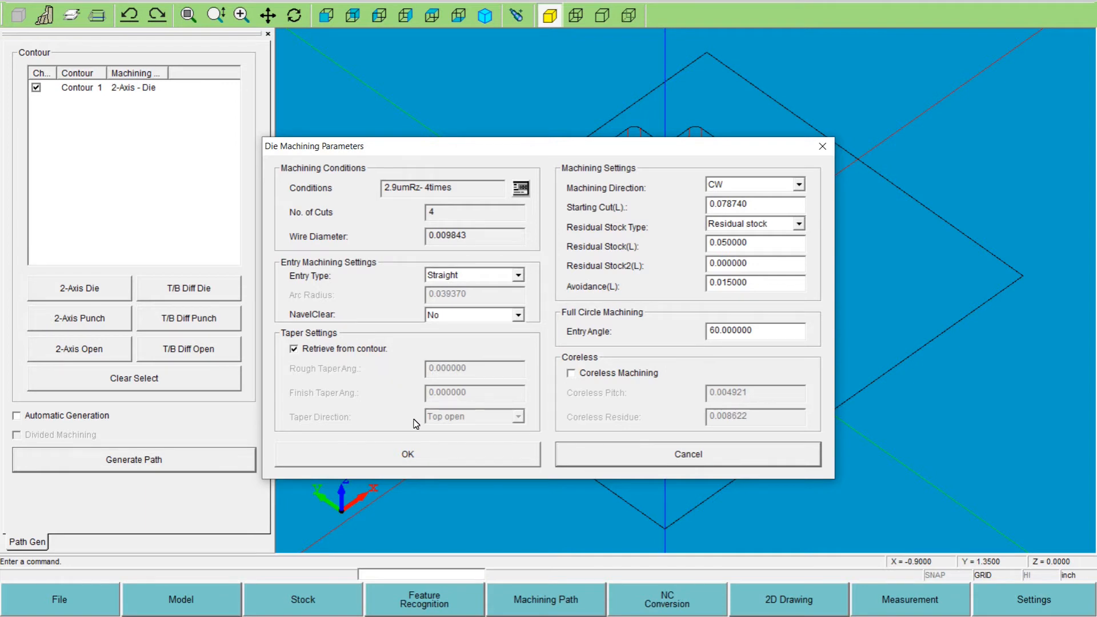
pyautogui.click(639, 463)
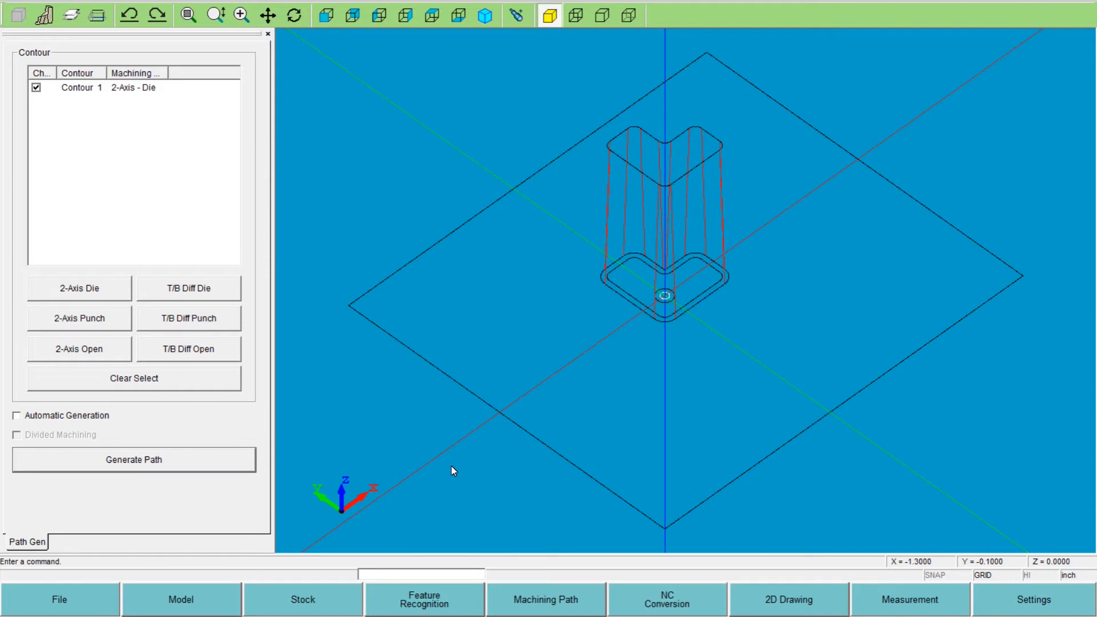
# - Select the extracted die contour and open its advanced contour settings
pyautogui.click(435, 601)
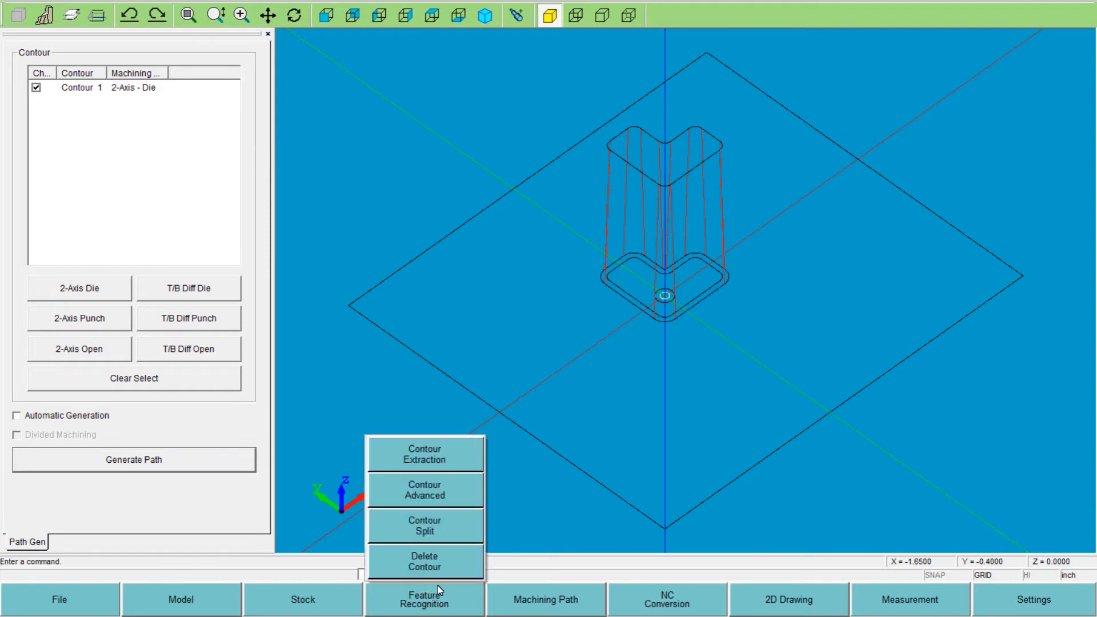
pyautogui.click(422, 468)
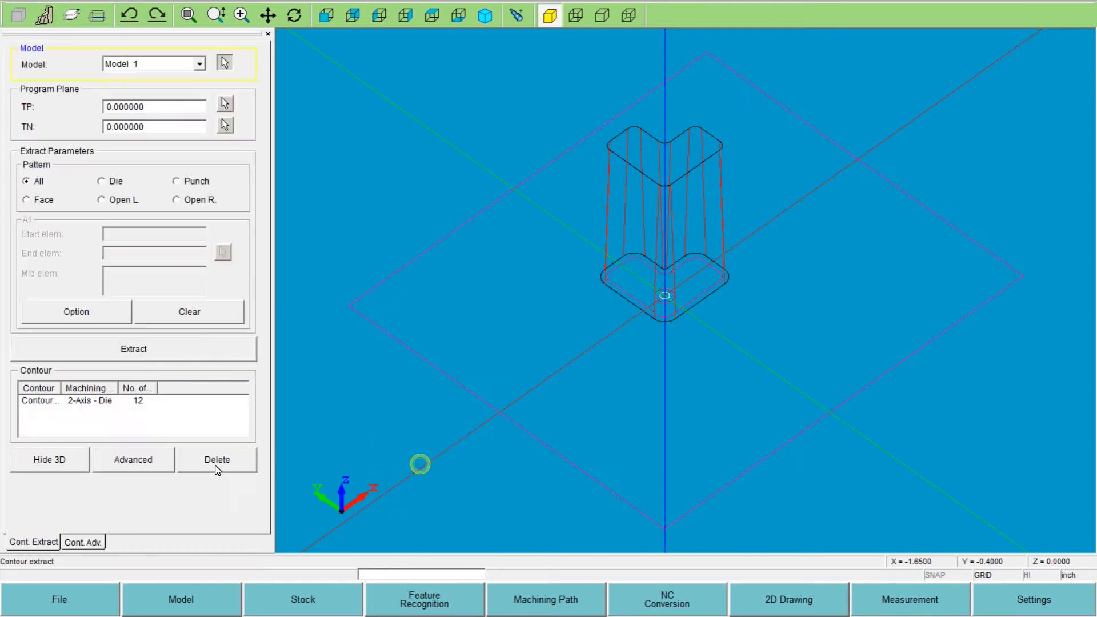
pyautogui.click(47, 402)
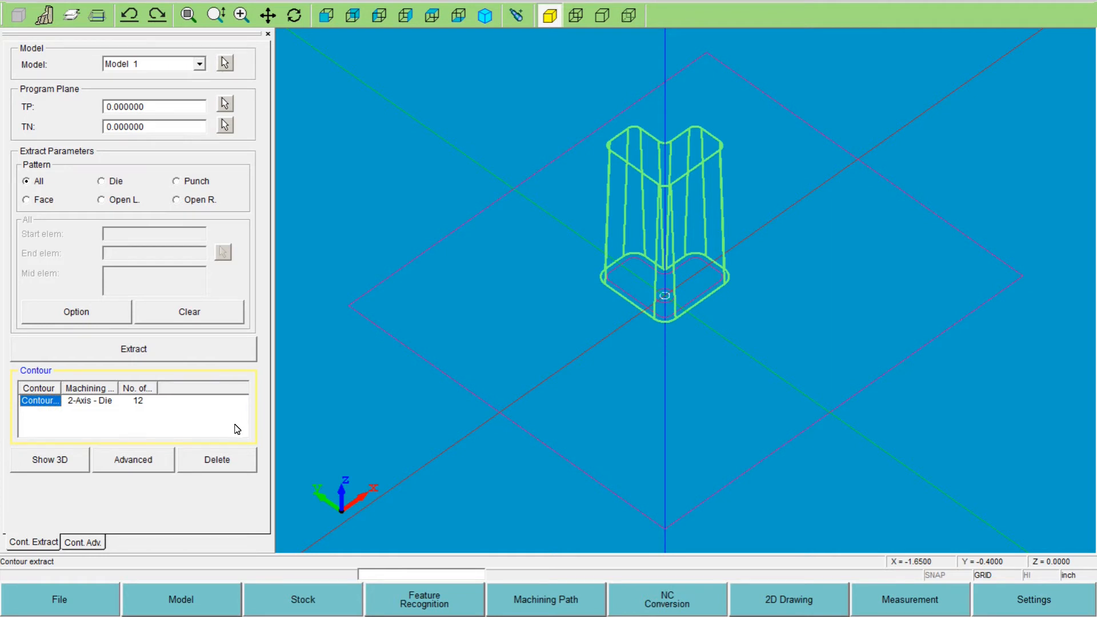
pyautogui.click(83, 543)
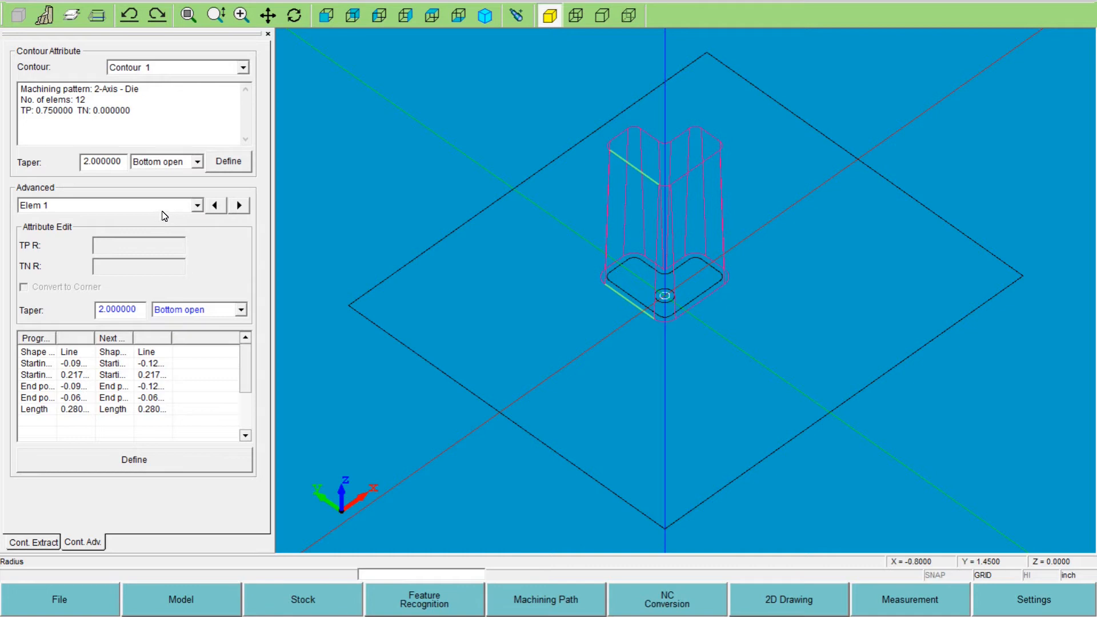
# - Step through Contour 1's elements to examine their individual taper attributes, and select the rounded front corner arc, Elem 2
pyautogui.click(216, 206)
pyautogui.click(240, 206)
pyautogui.click(239, 206)
pyautogui.click(239, 206)
pyautogui.click(239, 205)
pyautogui.click(240, 206)
pyautogui.click(240, 205)
pyautogui.click(240, 205)
pyautogui.click(239, 206)
pyautogui.click(240, 205)
pyautogui.click(240, 206)
pyautogui.click(240, 206)
pyautogui.click(240, 206)
pyautogui.click(239, 205)
pyautogui.click(670, 321)
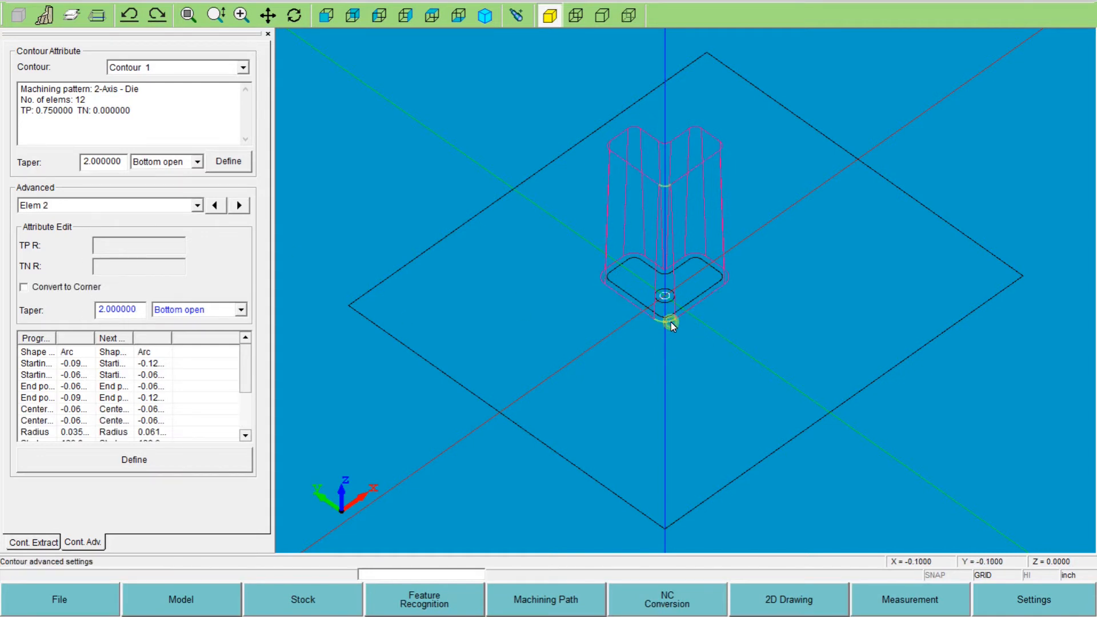
# - Convert the left corner arc of the die contour, Elem 12, to a corner and define the change
pyautogui.click(600, 281)
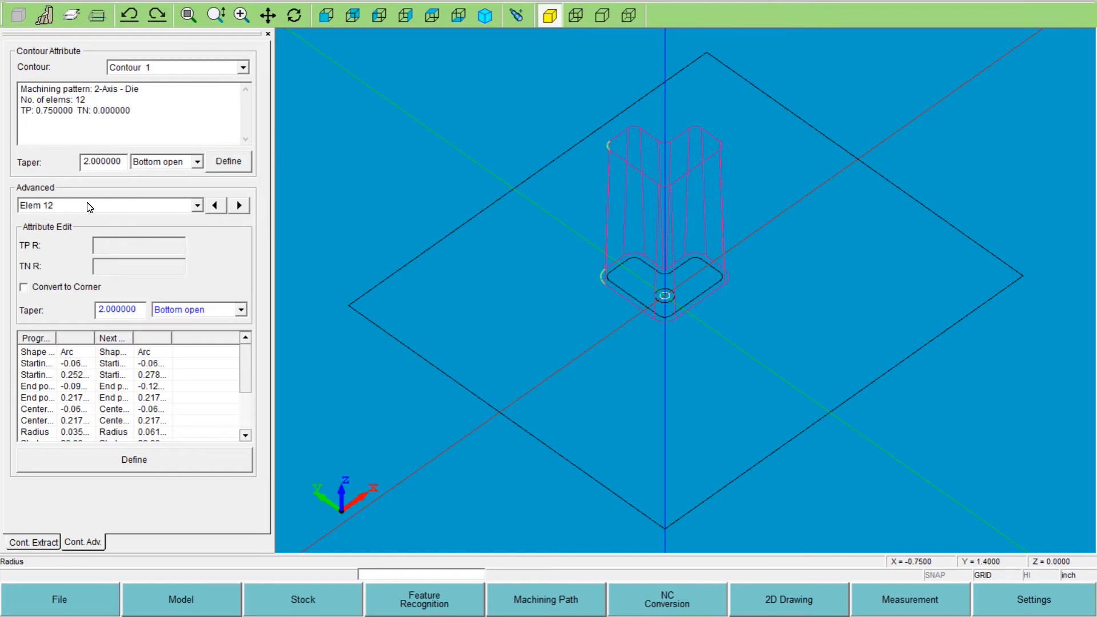
pyautogui.click(215, 206)
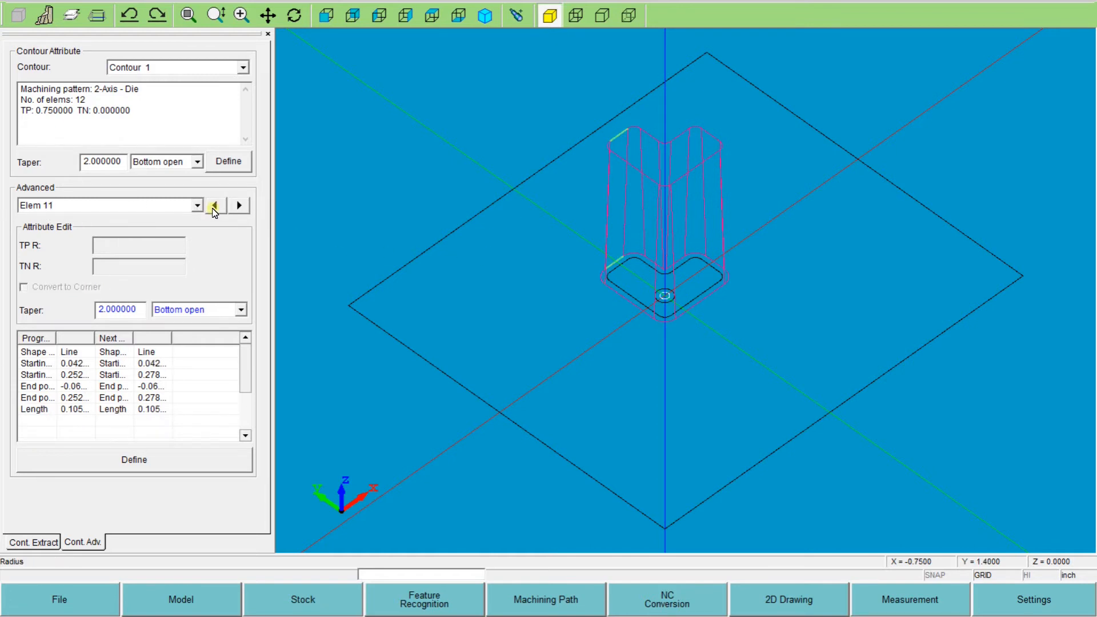
pyautogui.click(234, 207)
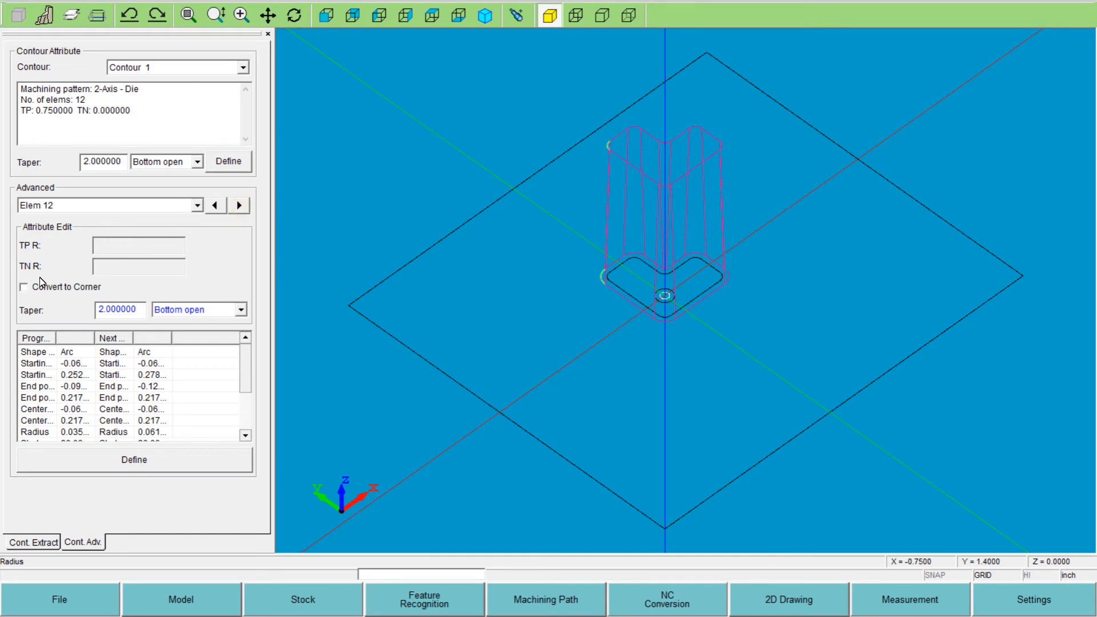
pyautogui.click(24, 290)
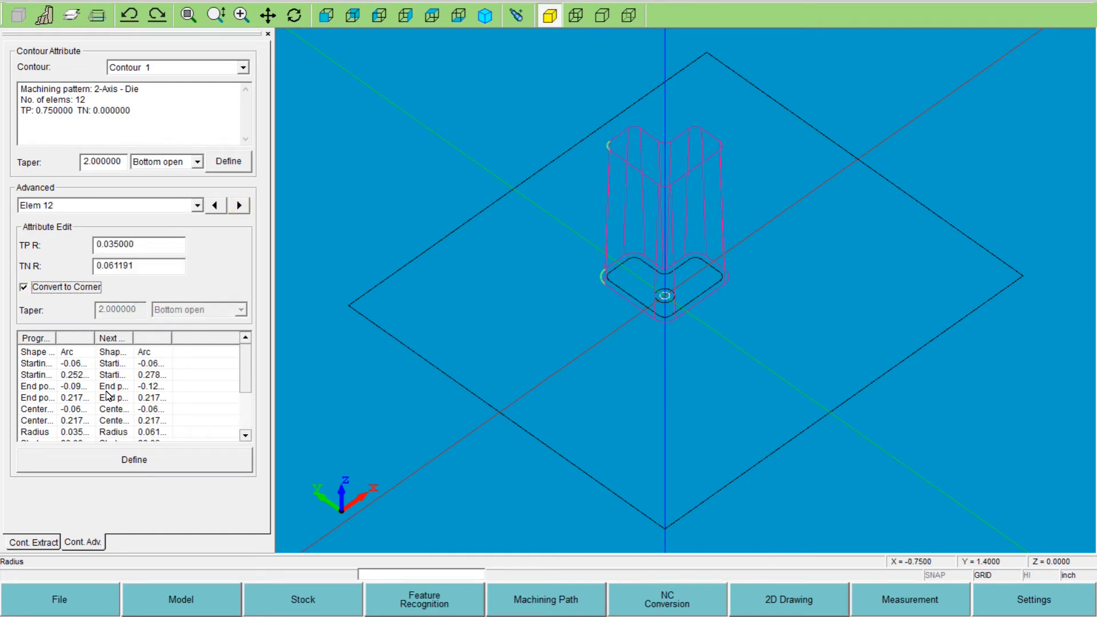
pyautogui.click(140, 464)
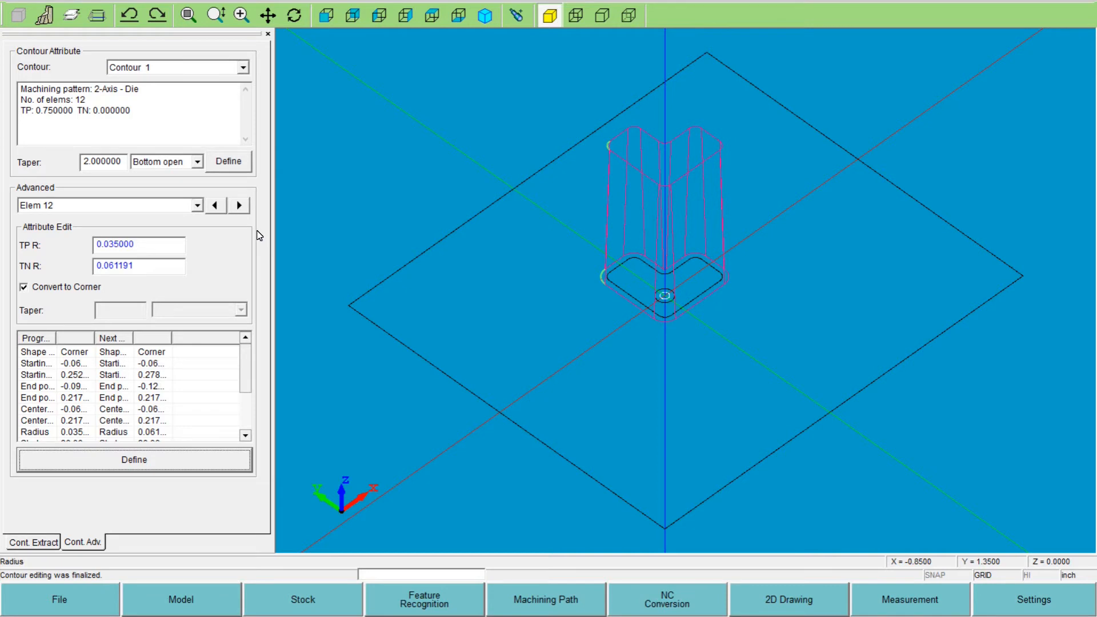
# - Convert the front corner arc, Elem 2, to a corner and define its TN R as 0.035
pyautogui.click(238, 205)
pyautogui.click(239, 205)
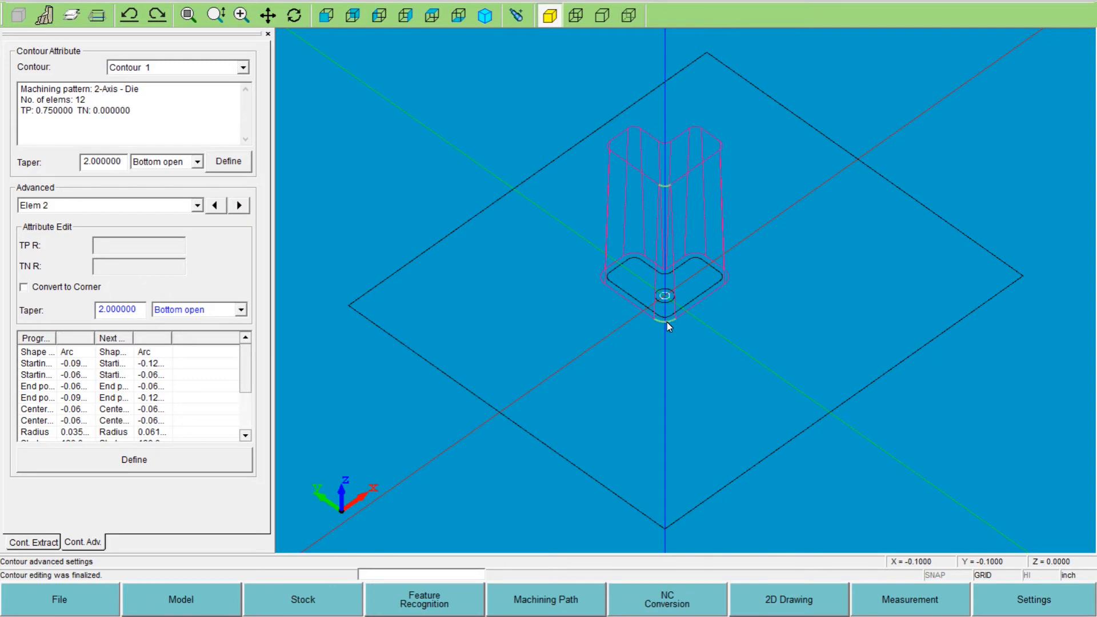
pyautogui.click(24, 287)
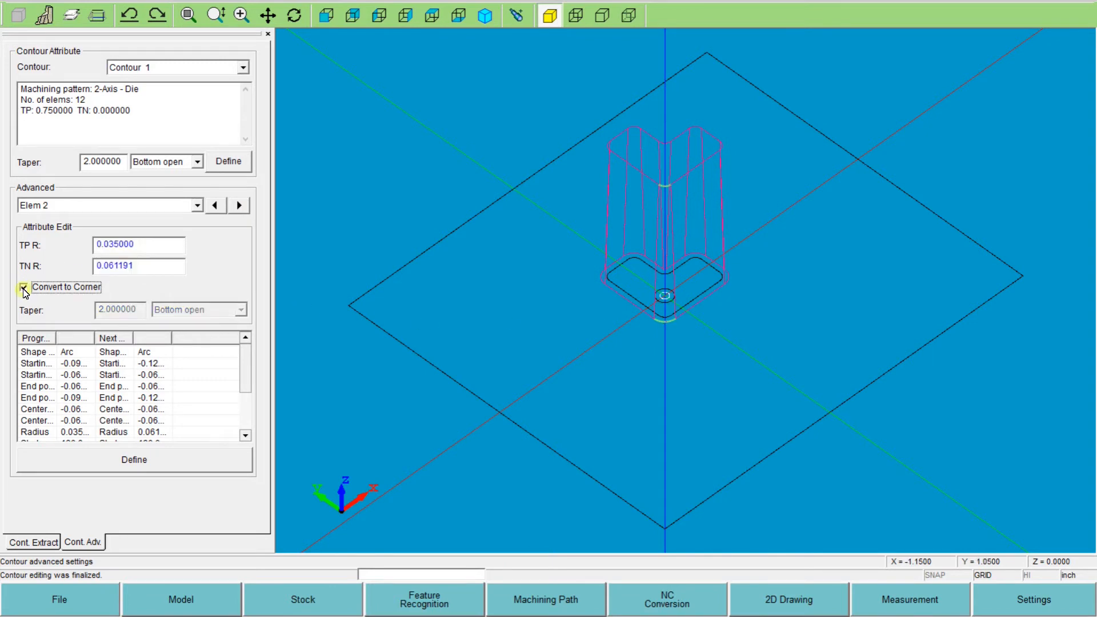
pyautogui.click(133, 461)
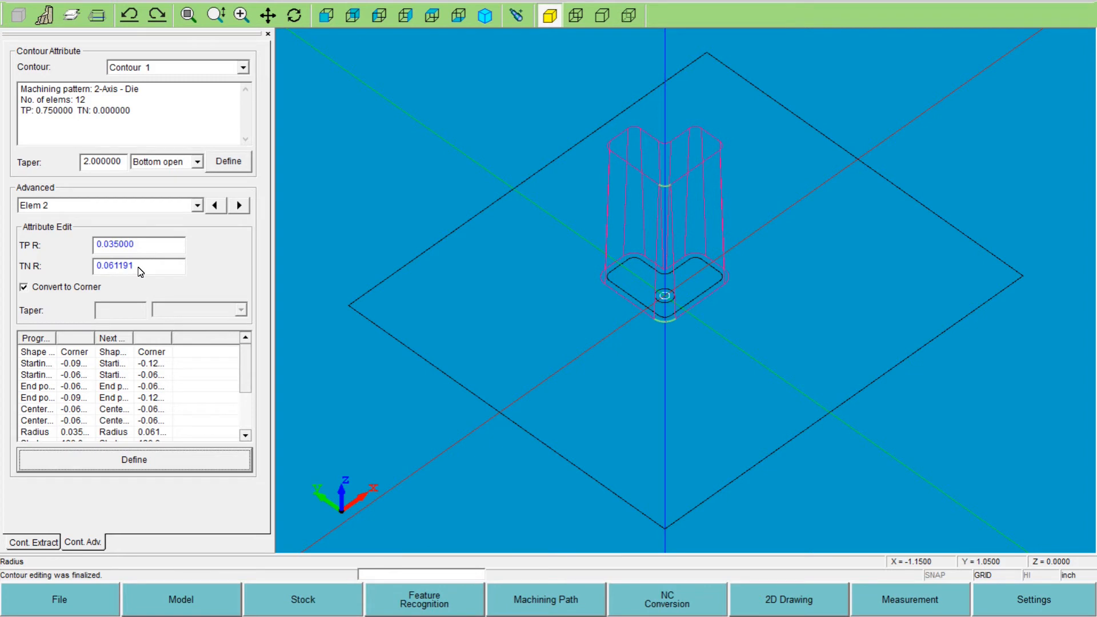
pyautogui.moveTo(143, 267); pyautogui.dragTo(87, 272)
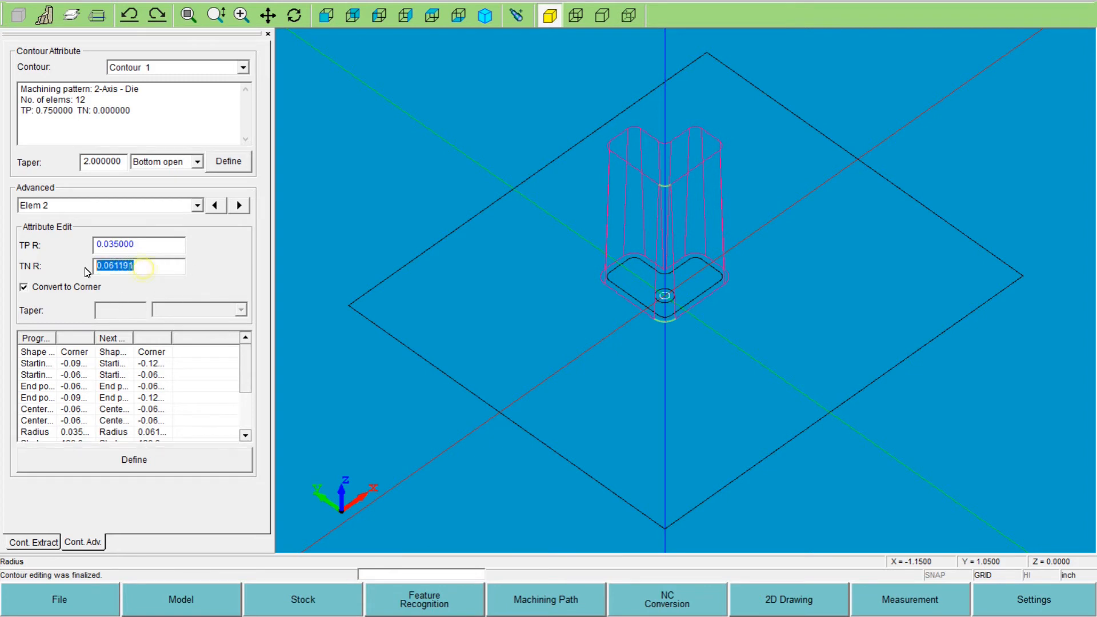
pyautogui.write('.035')
pyautogui.click(126, 463)
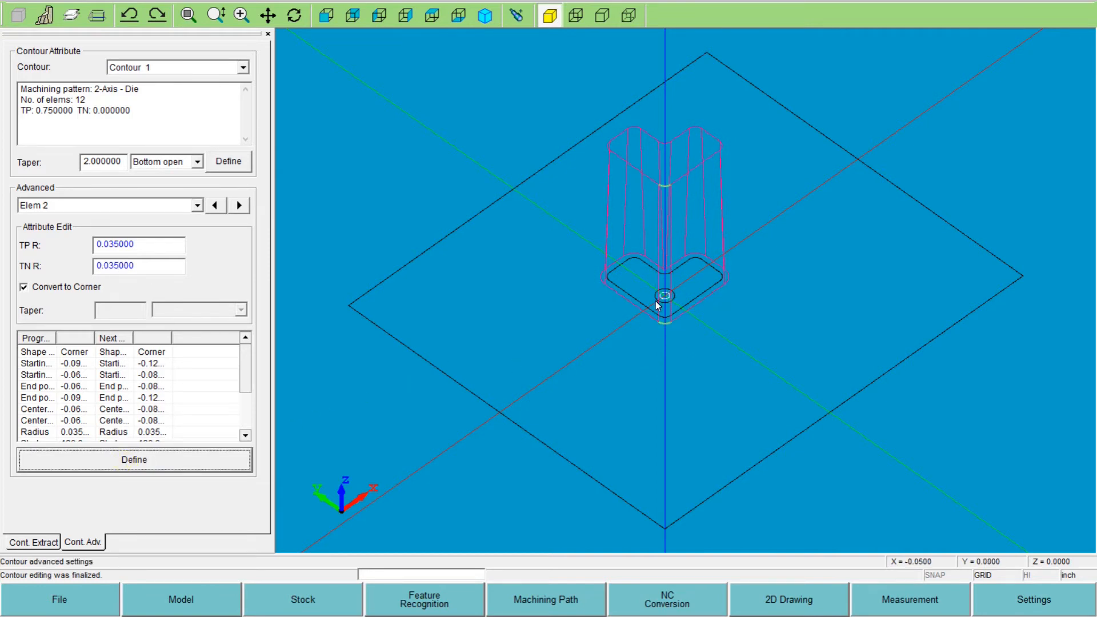
# - Return to the Elem 12 corner and define its TN R as 0.035
pyautogui.click(212, 210)
pyautogui.click(212, 210)
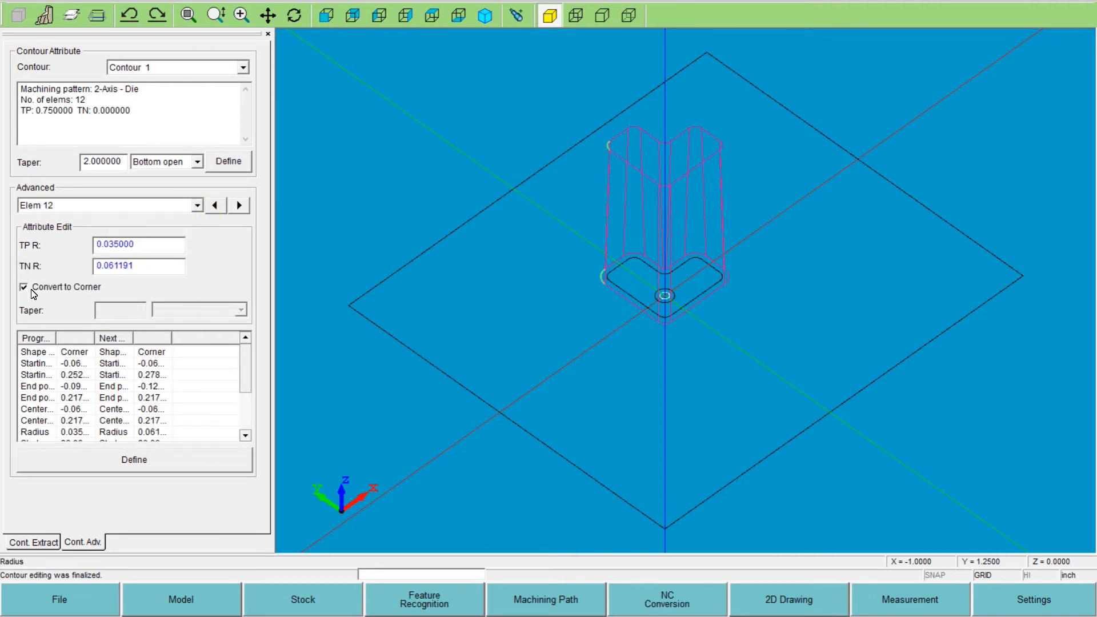
pyautogui.doubleClick(138, 268)
pyautogui.press('BackSpace')
pyautogui.write('0.035')
pyautogui.click(80, 464)
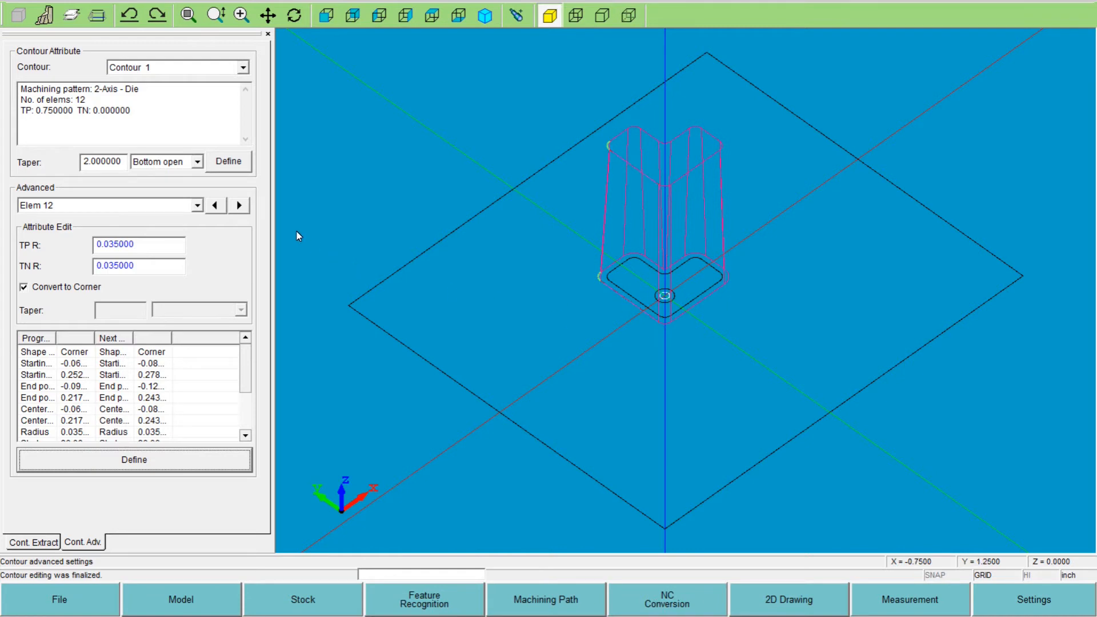
# - Define a 4-degree taper for the line between the two converted corners, Elem 1
pyautogui.click(235, 210)
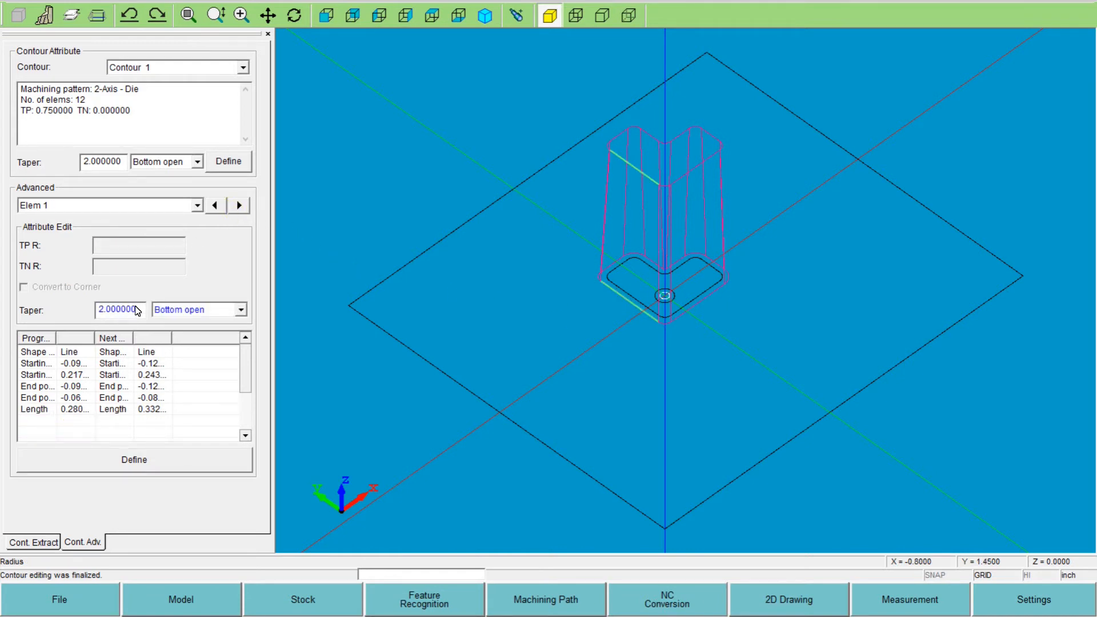
pyautogui.moveTo(137, 308); pyautogui.dragTo(95, 314)
pyautogui.write('4')
pyautogui.click(156, 466)
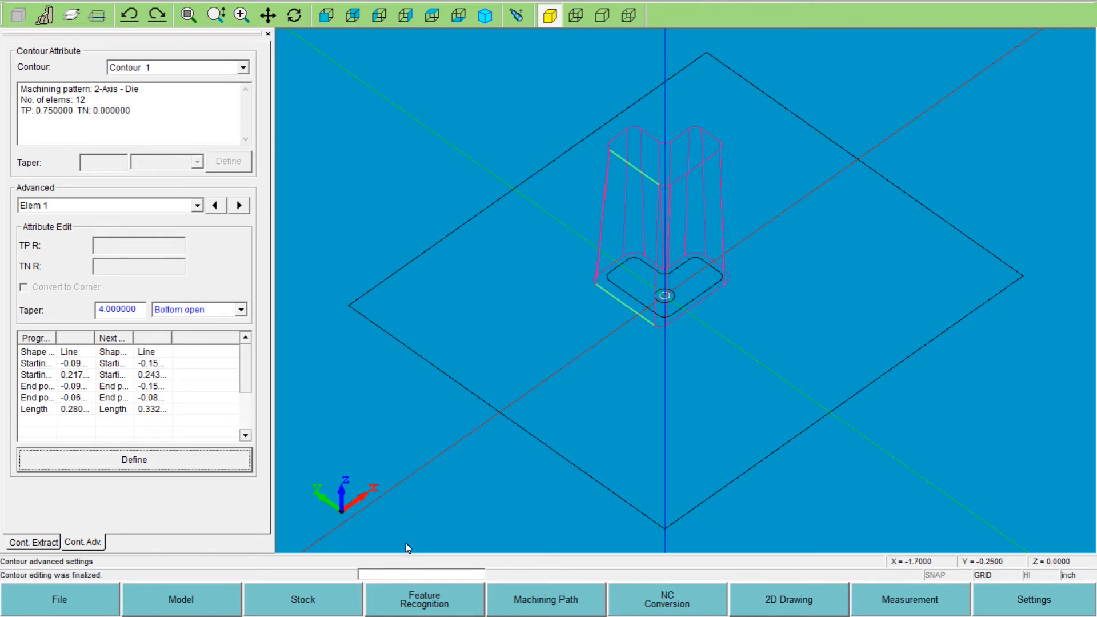
# - Generate the machining path for Contour 1 with the taper retrieved from the contour, using the starting hole at the origin
pyautogui.click(575, 607)
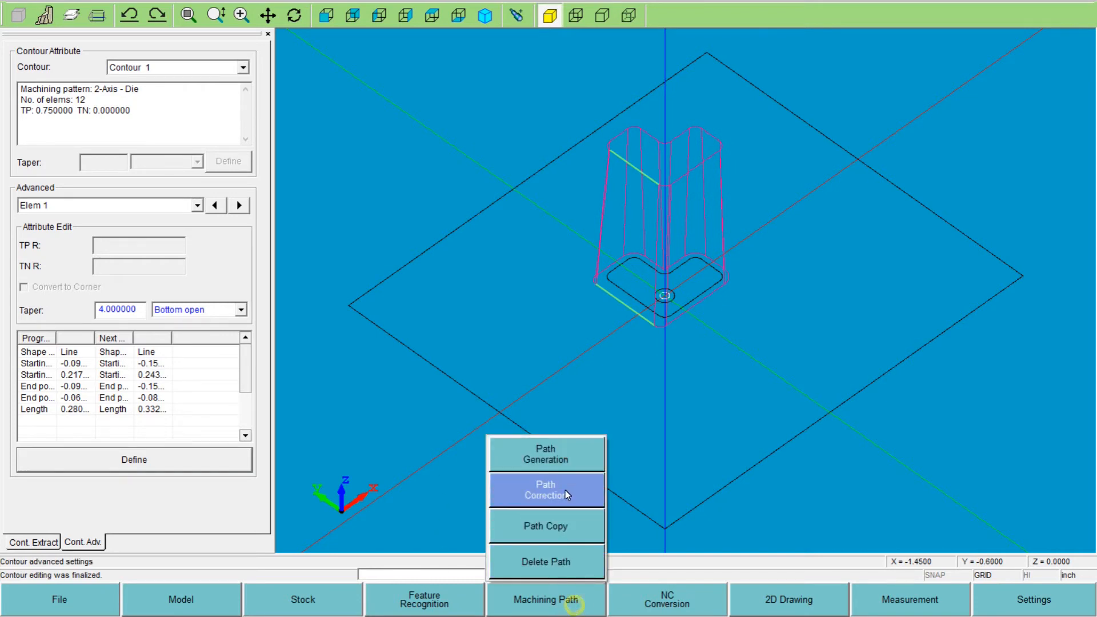
pyautogui.click(565, 456)
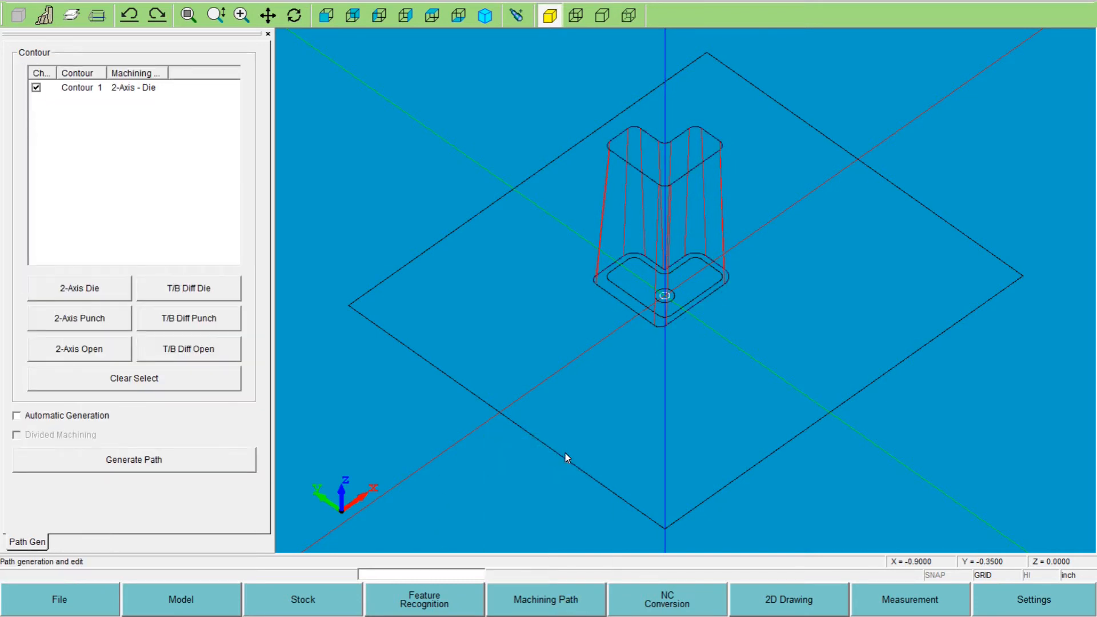
pyautogui.click(61, 456)
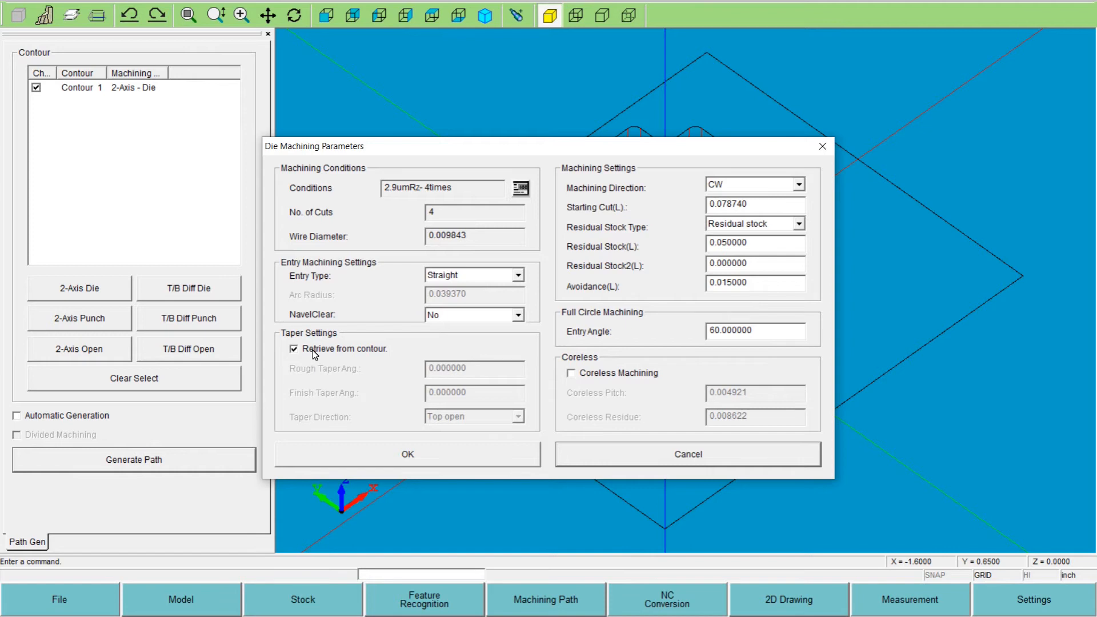
pyautogui.click(376, 461)
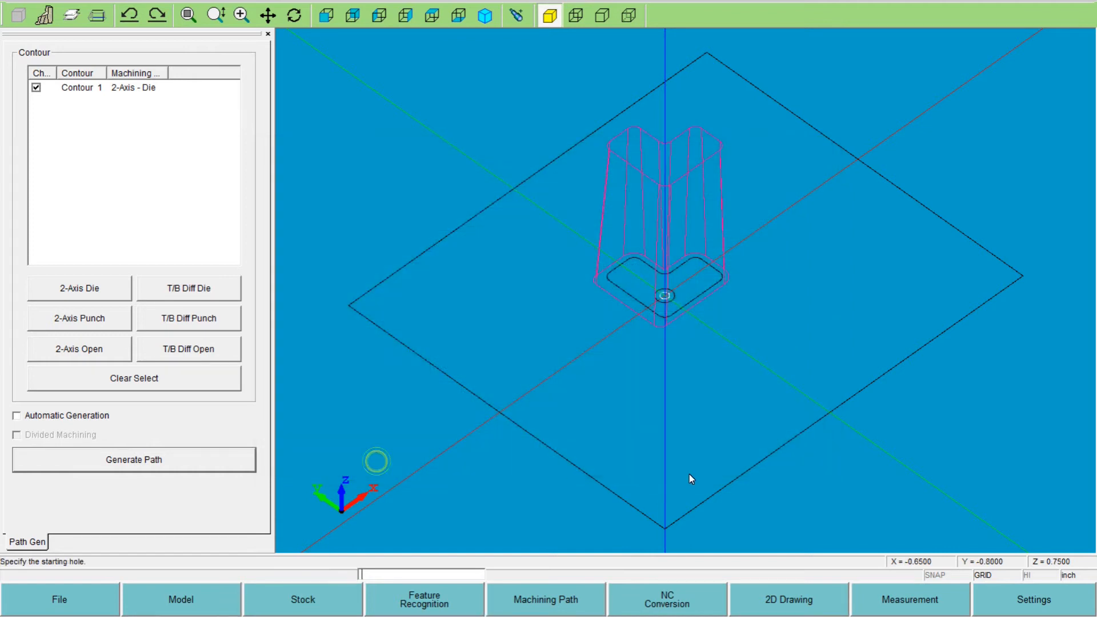
pyautogui.click(665, 295)
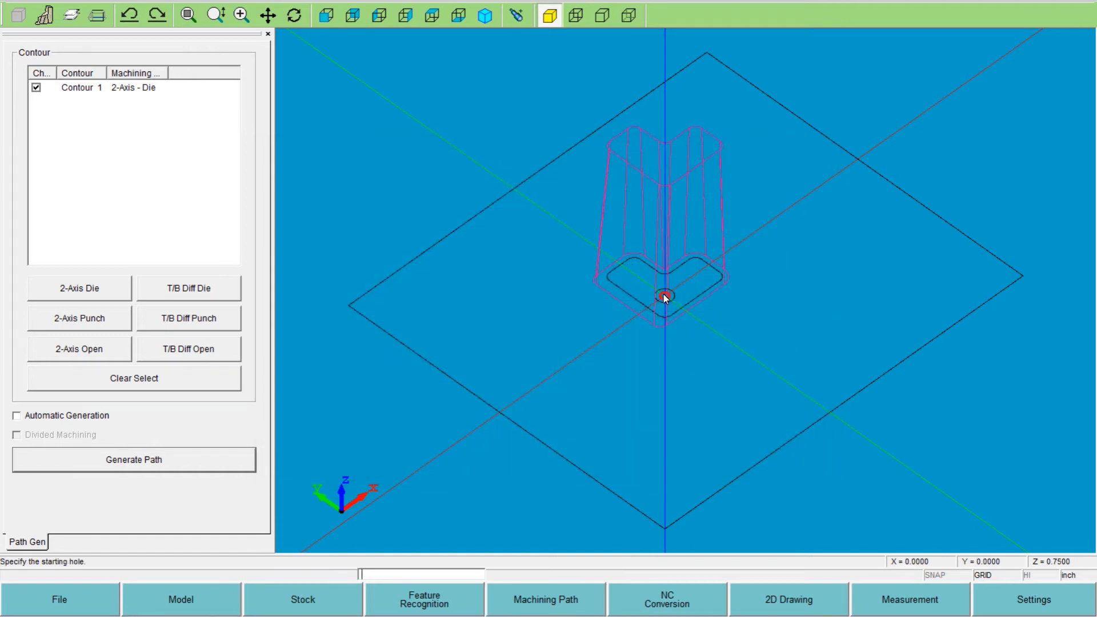
pyautogui.click(695, 307)
# - Convert the die path to NC code under the file name taper1, accepting the existing conversion parameters
pyautogui.click(798, 607)
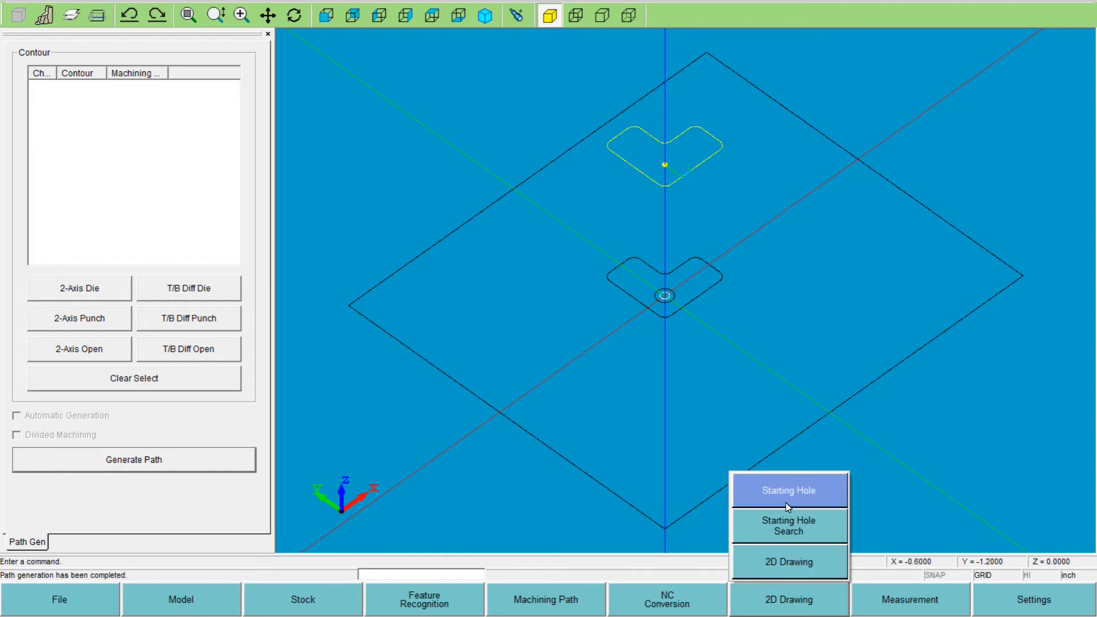
pyautogui.click(686, 594)
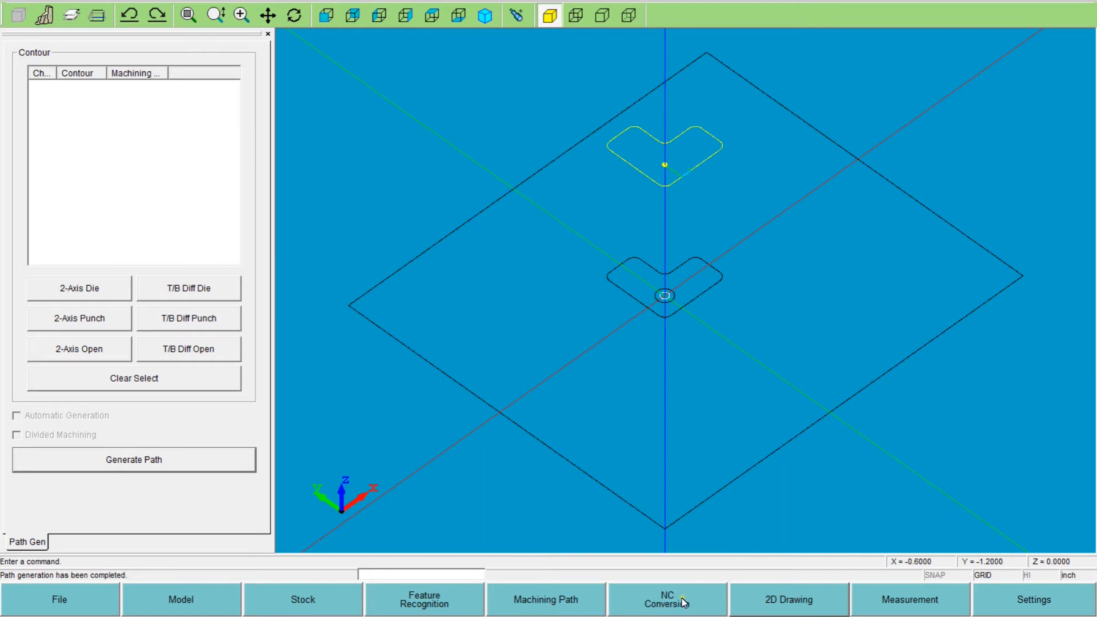
pyautogui.click(689, 455)
pyautogui.click(440, 432)
pyautogui.write('taper1')
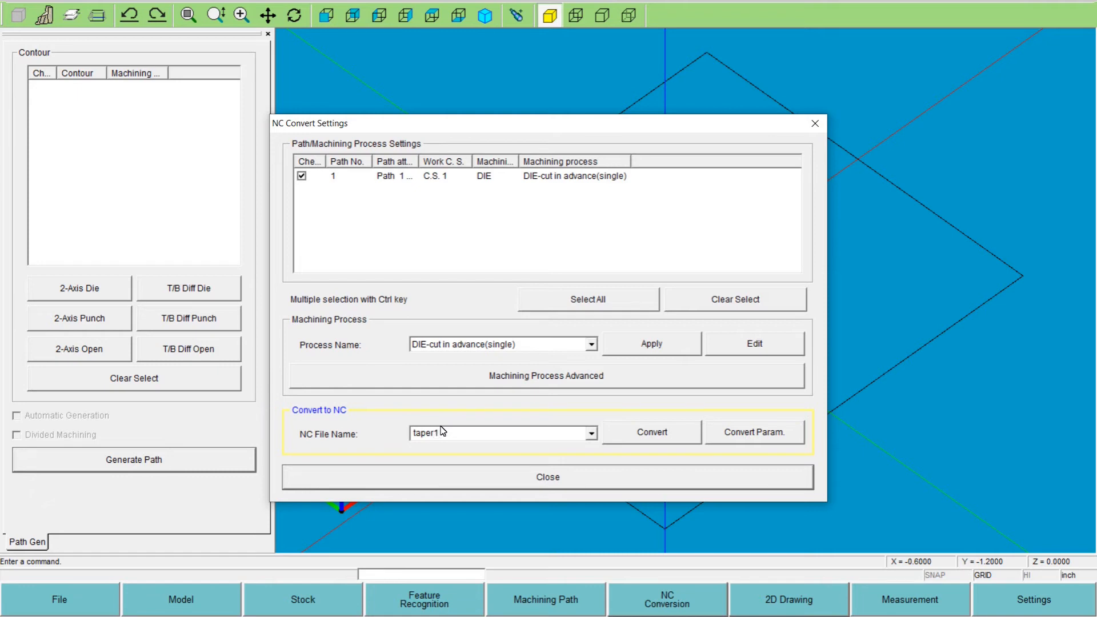
pyautogui.click(726, 436)
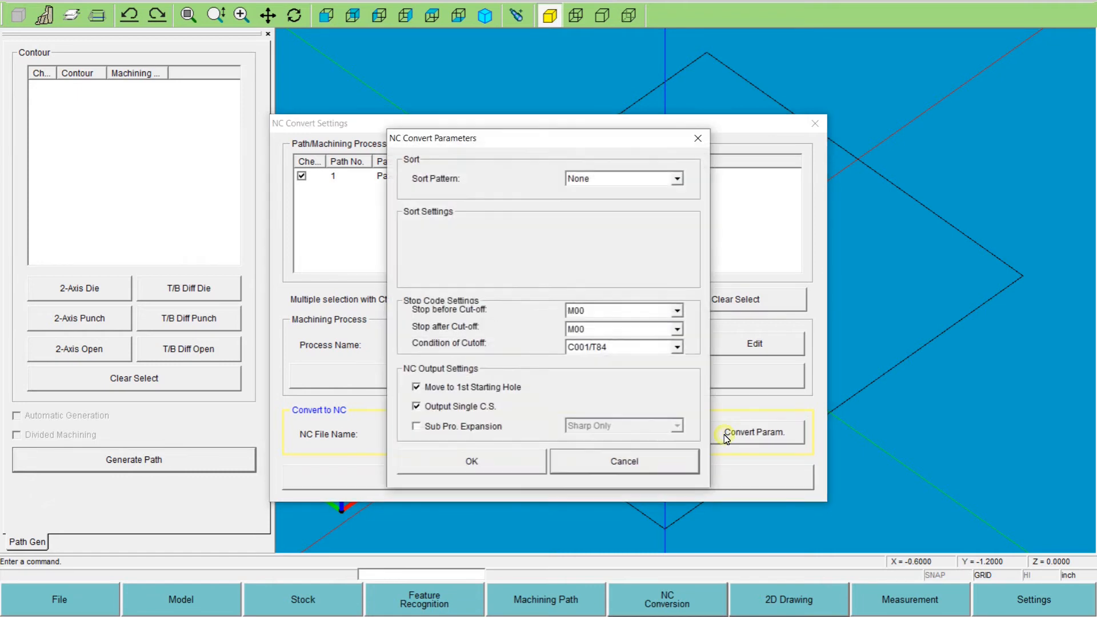
pyautogui.click(423, 461)
pyautogui.click(623, 434)
pyautogui.click(611, 467)
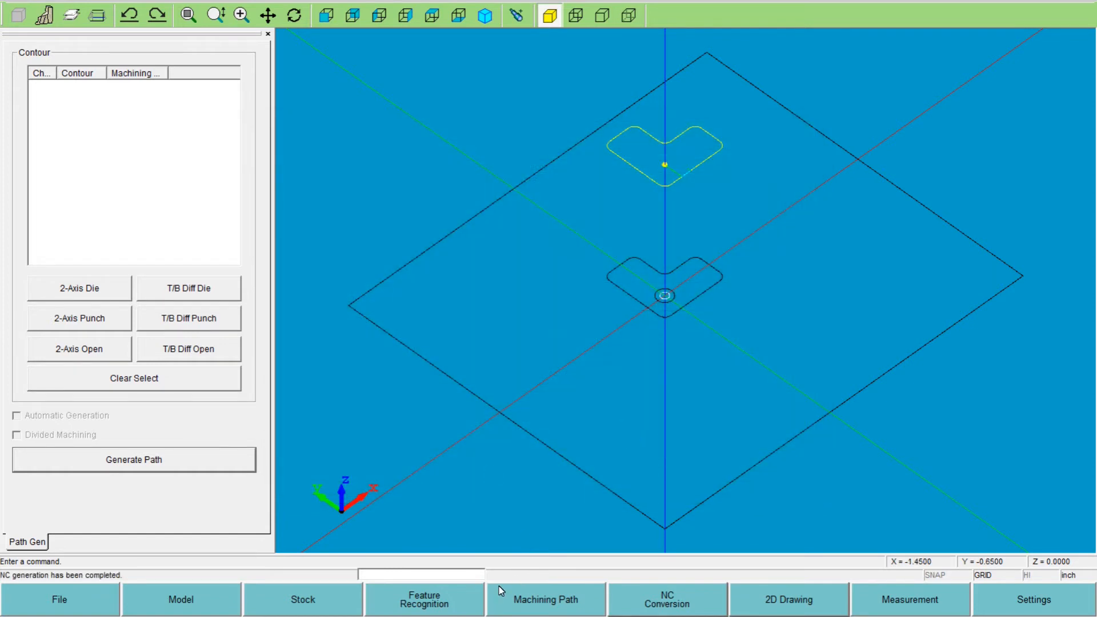
# - Delete the extracted 2-axis die contour from the part
pyautogui.click(427, 609)
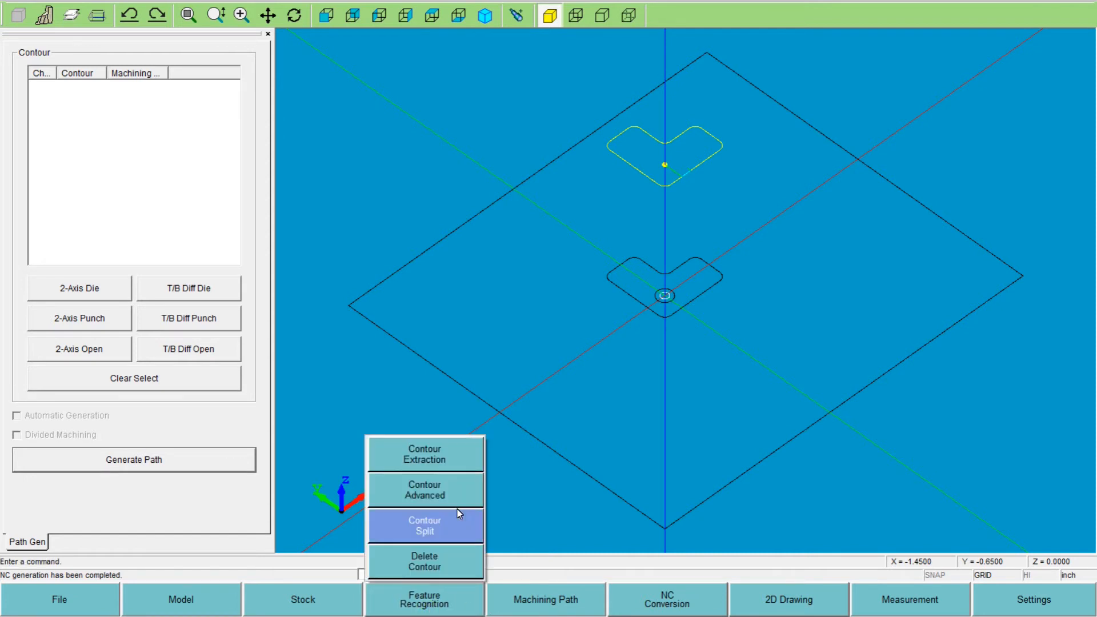
pyautogui.click(424, 563)
pyautogui.click(36, 87)
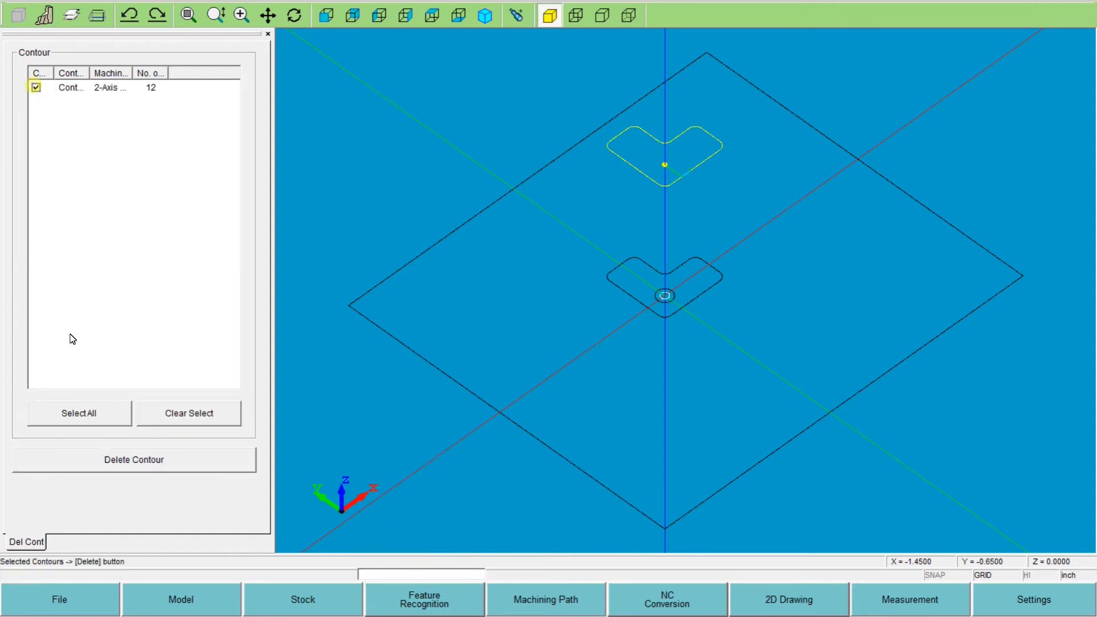
pyautogui.click(108, 467)
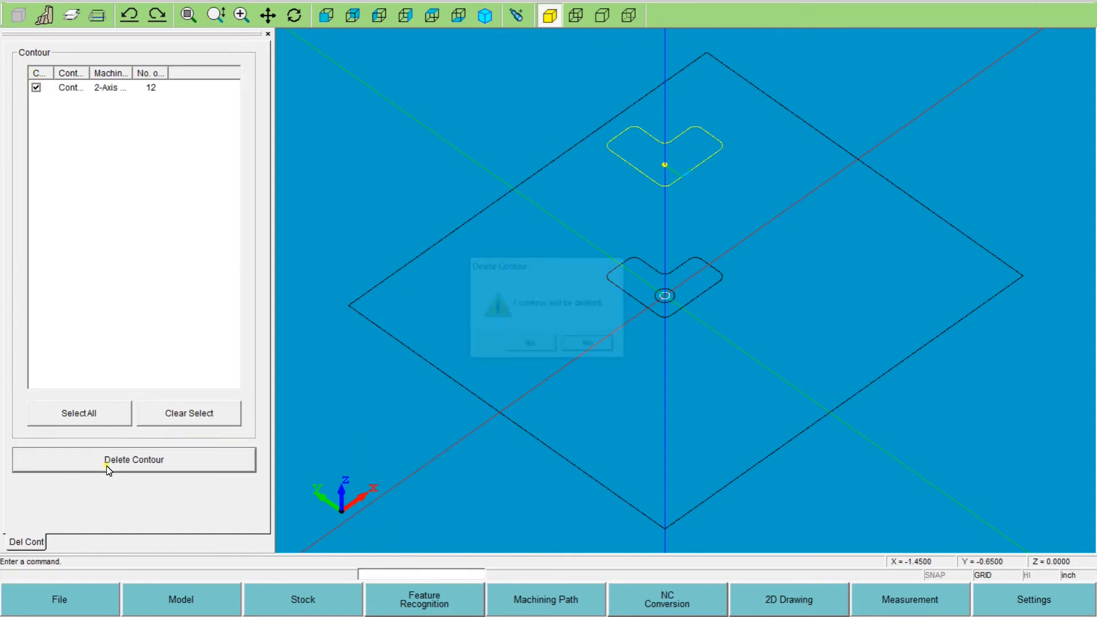
pyautogui.click(529, 349)
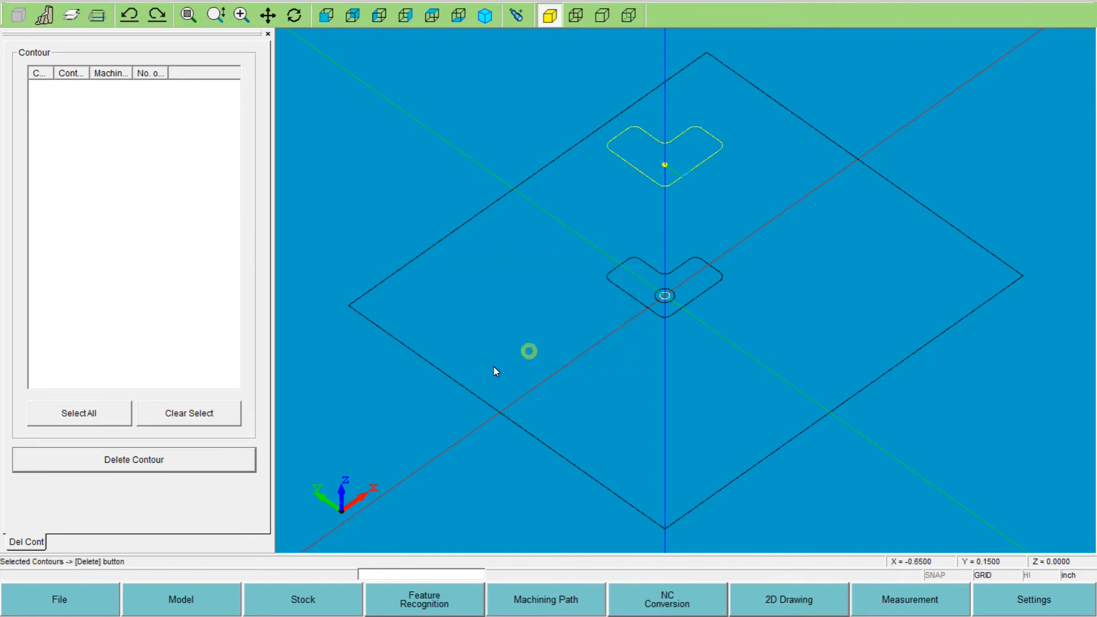
# - Delete the generated 2-axis die machining path from the part
pyautogui.click(541, 601)
pyautogui.click(543, 568)
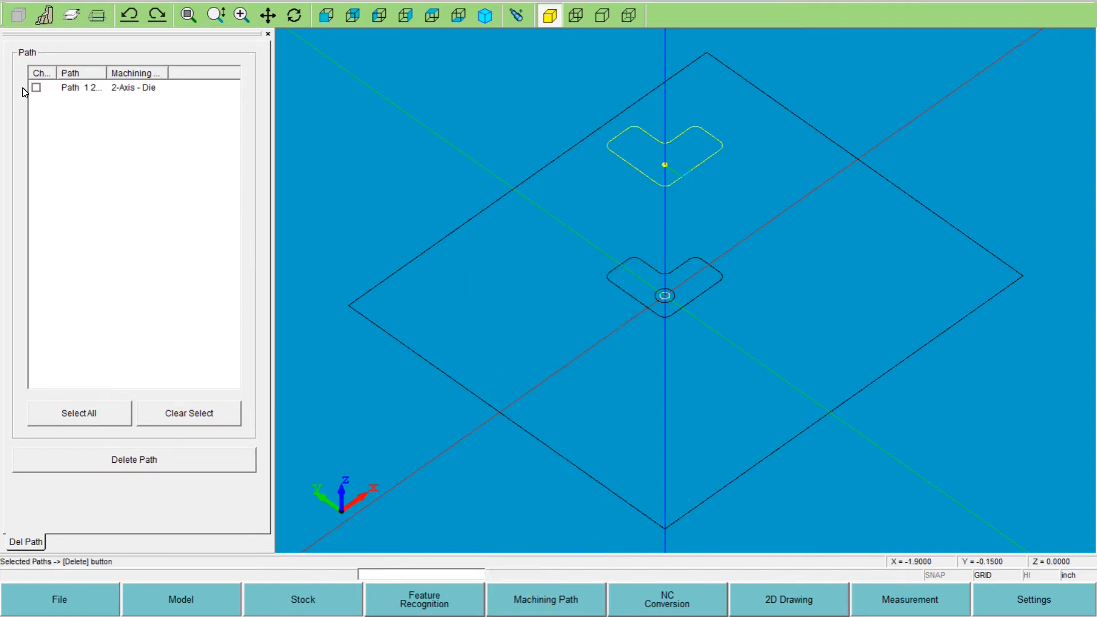
pyautogui.click(36, 87)
pyautogui.click(100, 459)
pyautogui.click(531, 351)
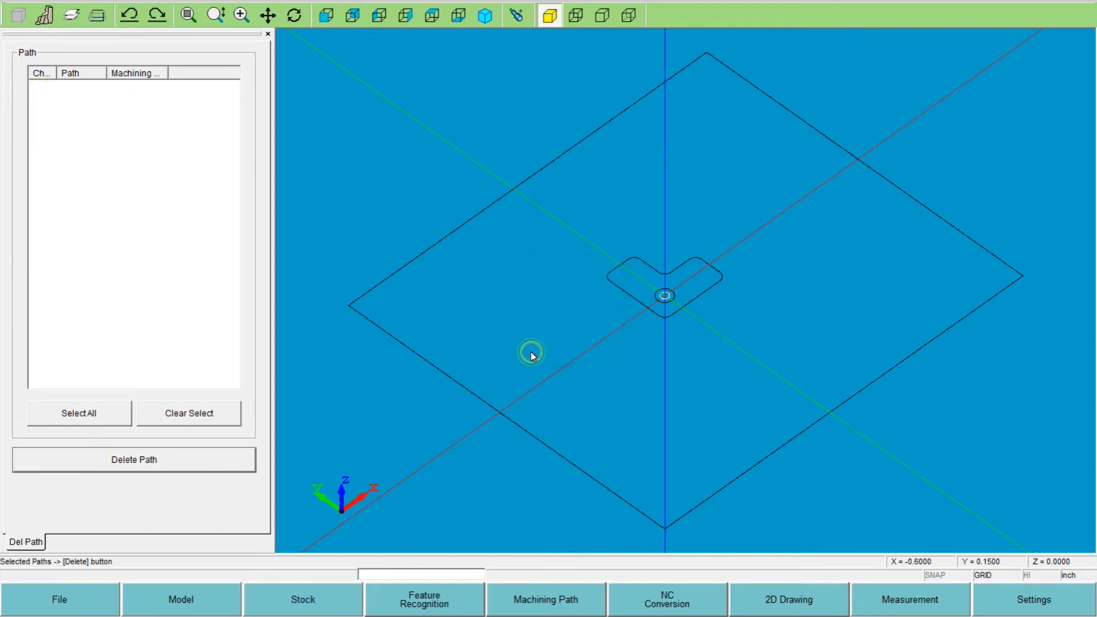
# - Extract the L-shaped opening as a die contour with program planes TP 0.75 and TN 0, and open its advanced attributes
pyautogui.click(416, 602)
pyautogui.click(395, 455)
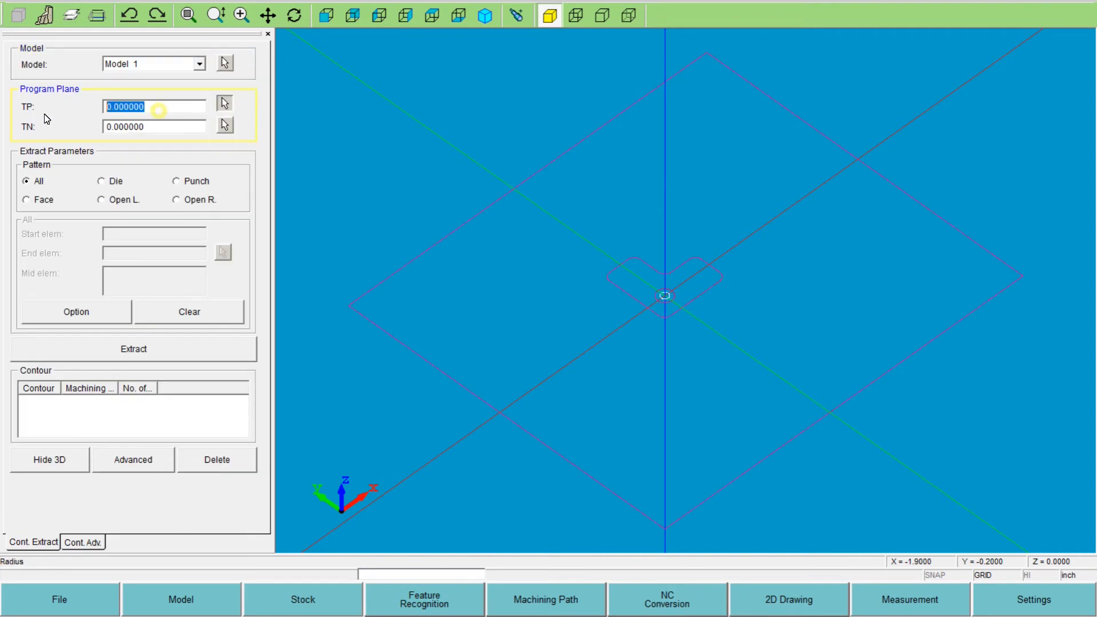
pyautogui.write('-')
pyautogui.press('Tab')
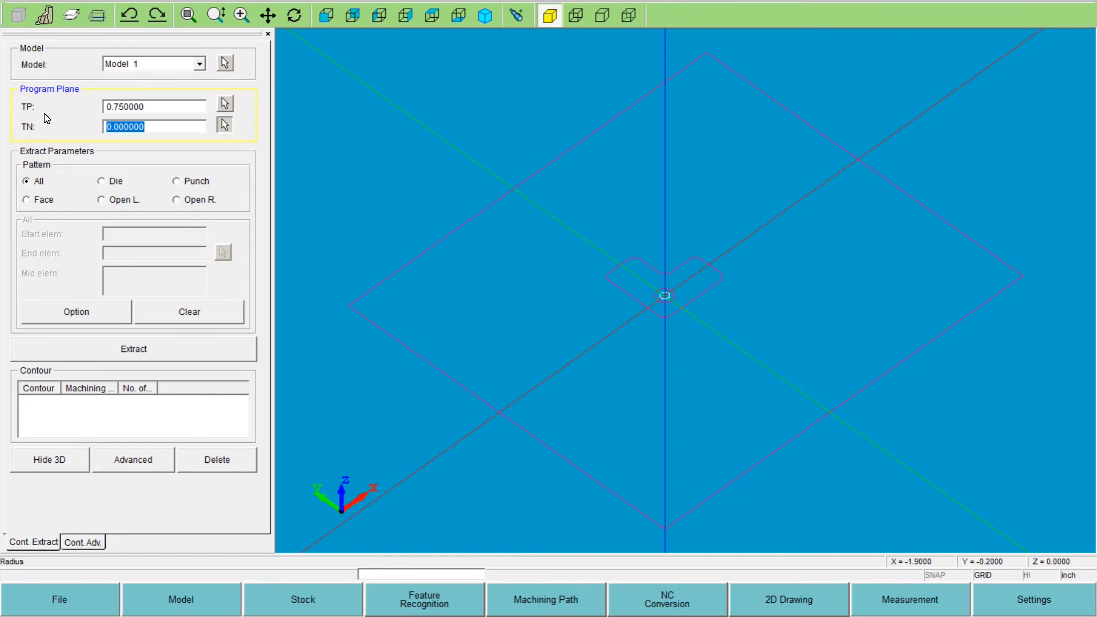
pyautogui.click(101, 181)
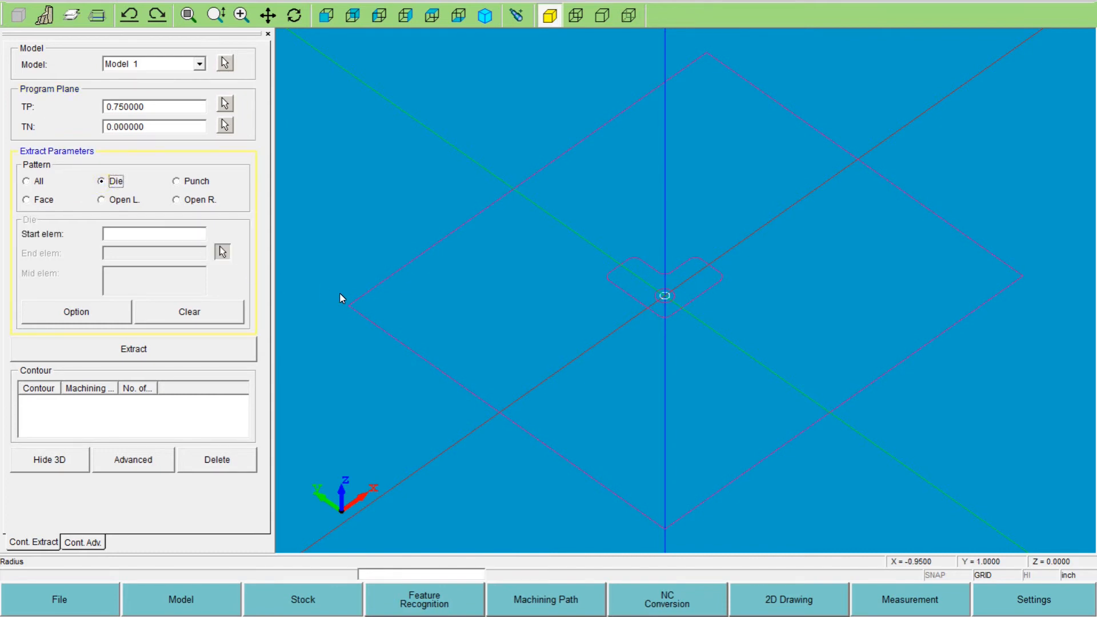
pyautogui.click(616, 287)
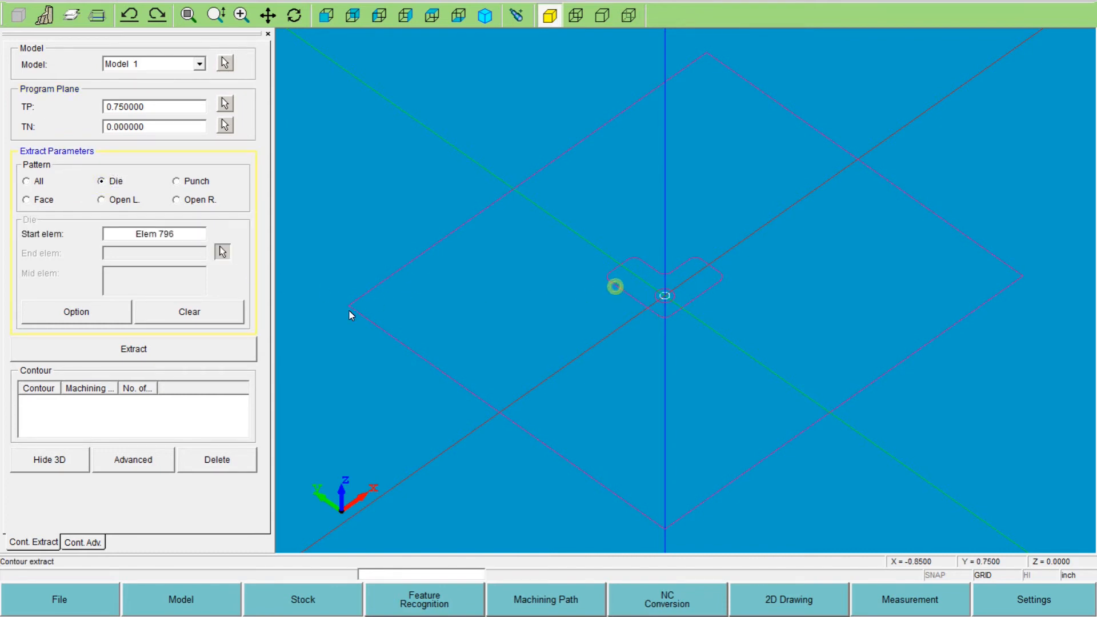
pyautogui.click(214, 350)
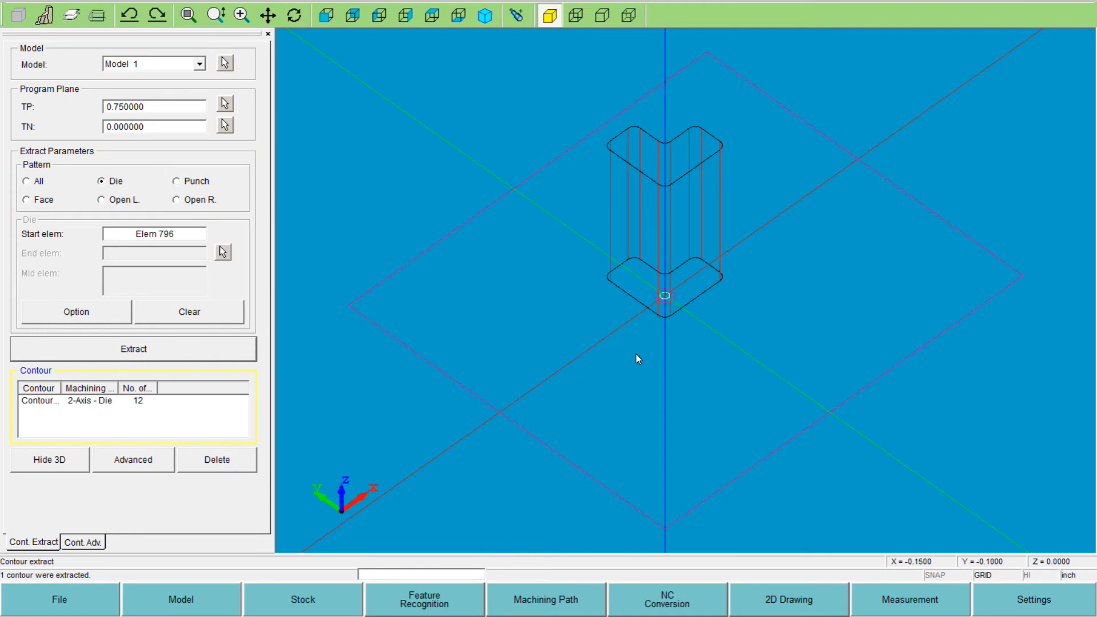
pyautogui.click(92, 543)
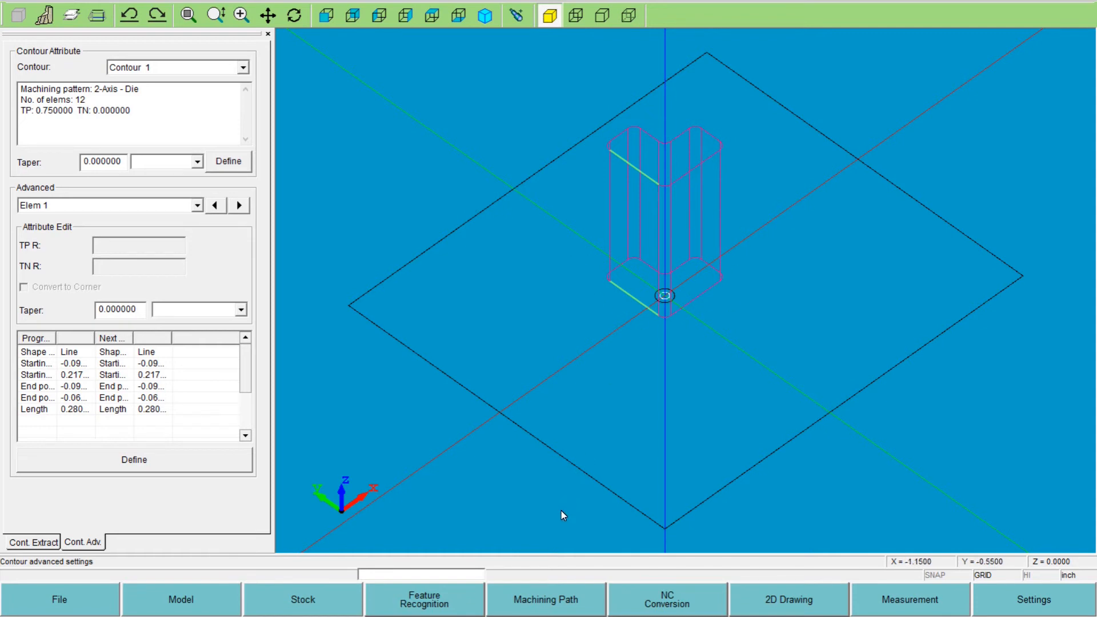
# - Start path generation for Contour 1 with taper retrieval from the contour disabled, rough taper angle 2 and finish taper angle 0
pyautogui.click(531, 601)
pyautogui.click(544, 458)
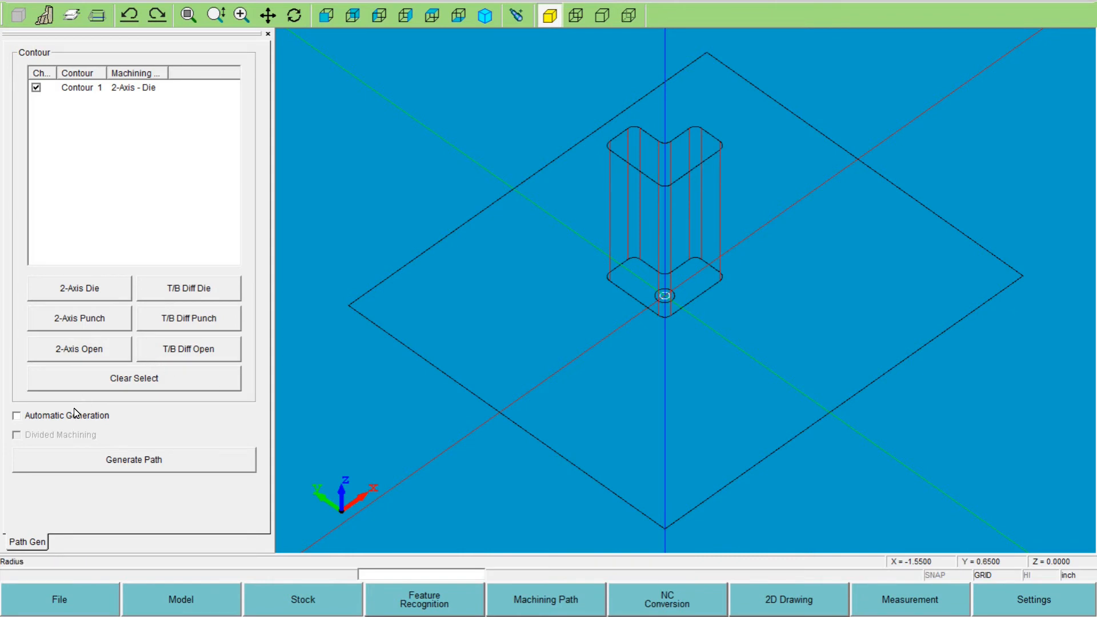
pyautogui.click(74, 460)
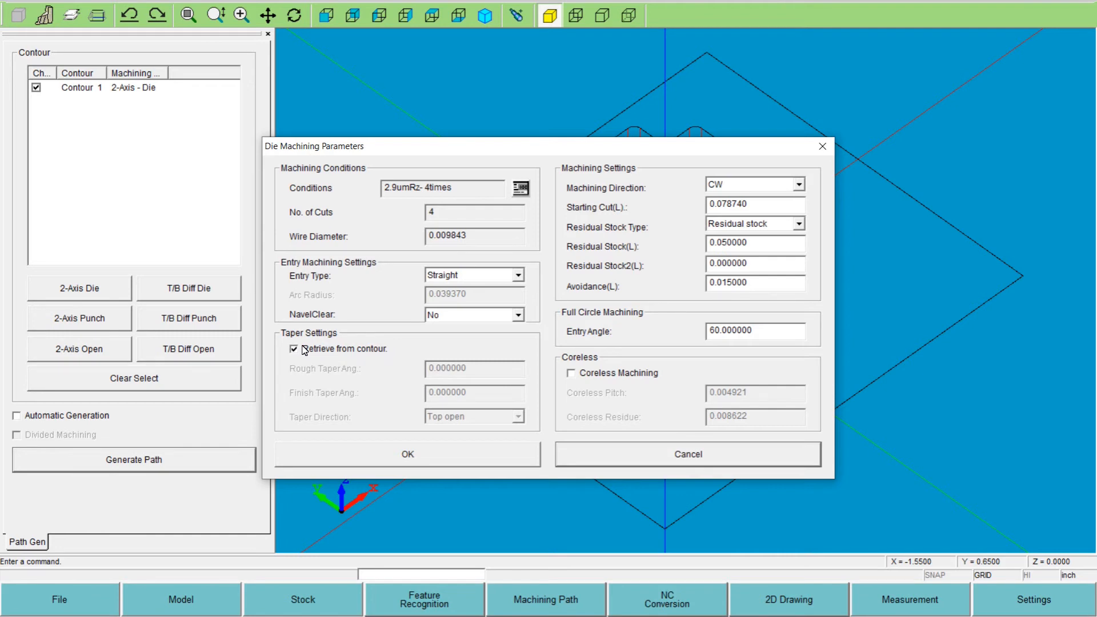
pyautogui.click(292, 349)
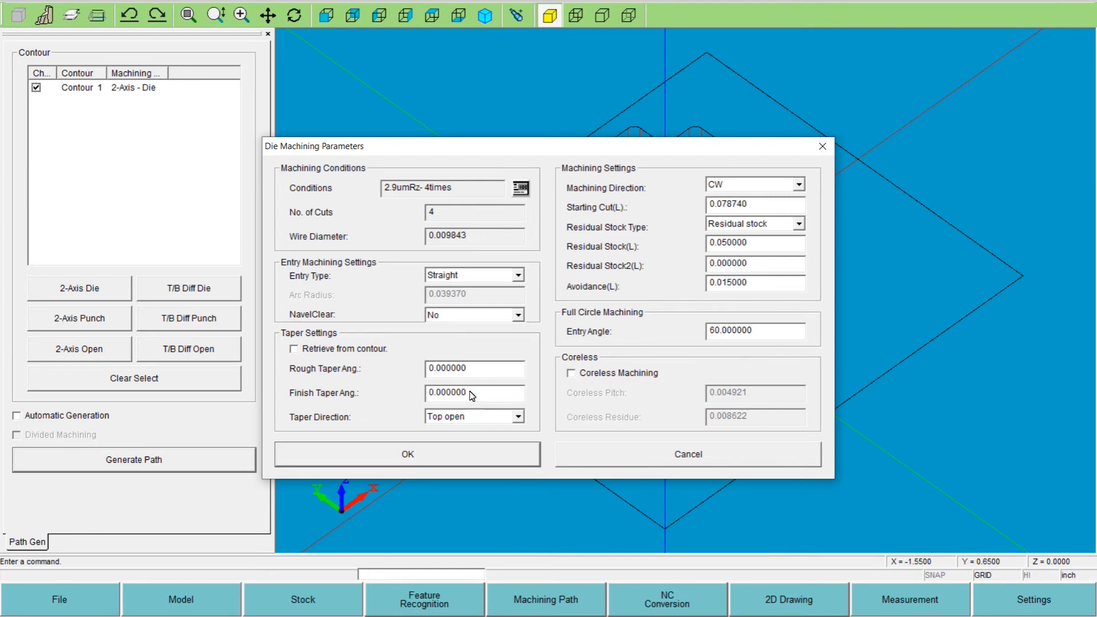
pyautogui.doubleClick(482, 368)
pyautogui.write('2.')
pyautogui.press('Tab')
pyautogui.write('0')
pyautogui.press('Tab')
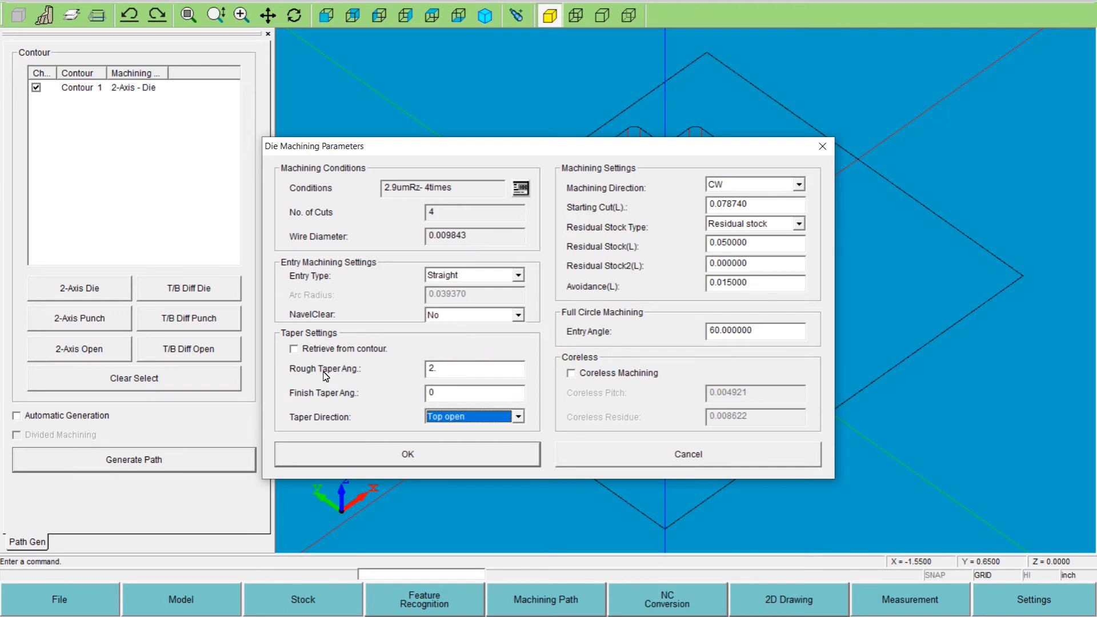
# - Re-enter the rough taper angle as 2 and set the taper direction to Bottom open
pyautogui.click(435, 369)
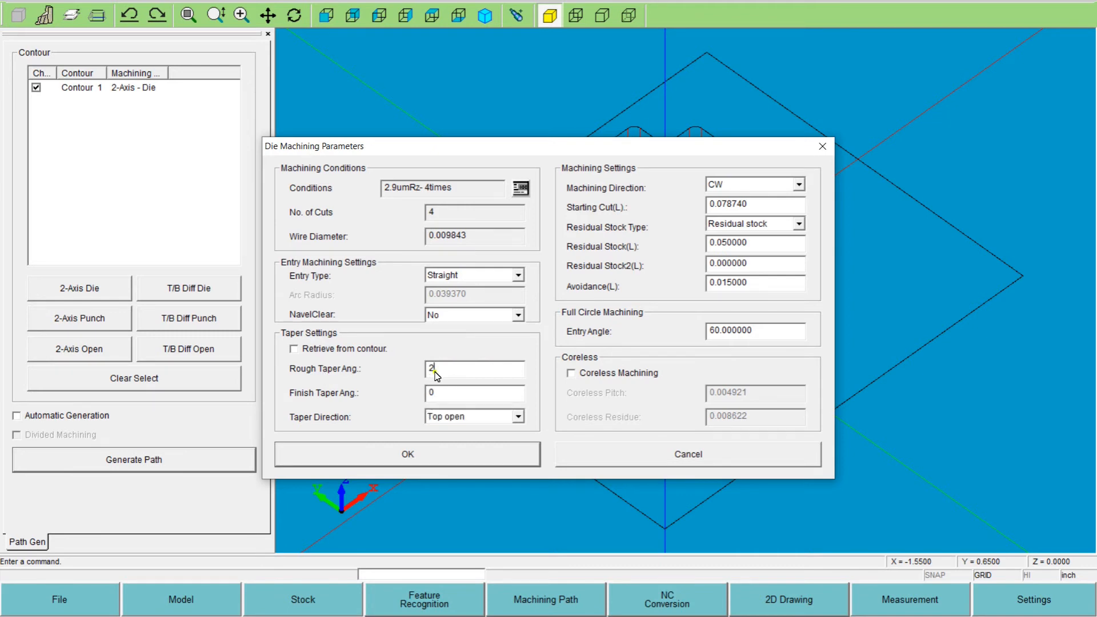
pyautogui.press('BackSpace')
pyautogui.doubleClick(438, 372)
pyautogui.write('2.')
pyautogui.doubleClick(435, 393)
pyautogui.click(453, 417)
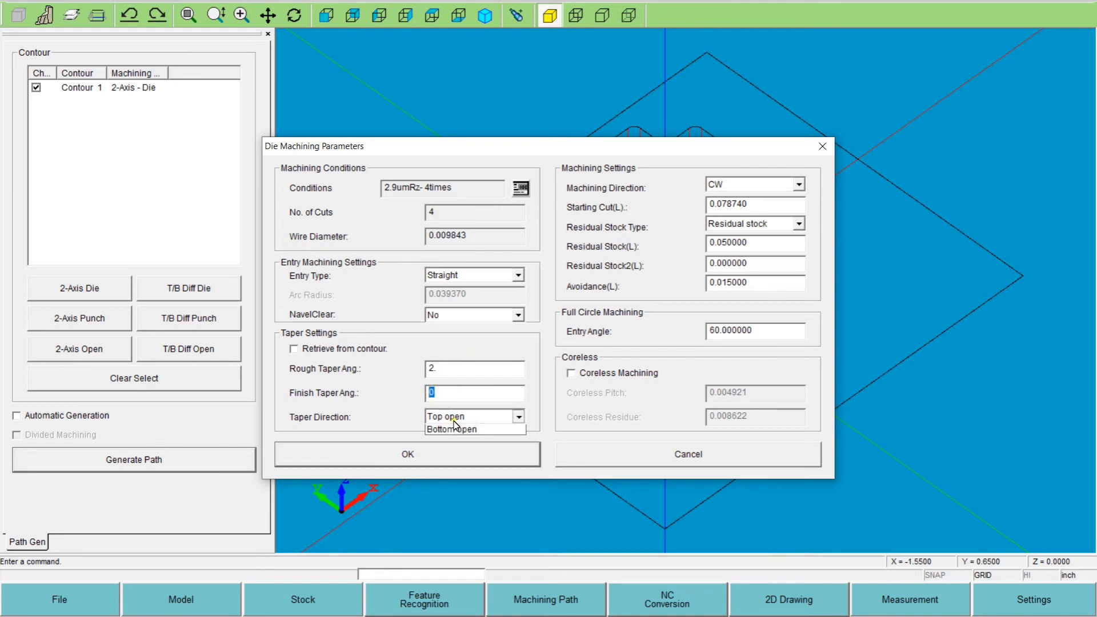
pyautogui.click(445, 442)
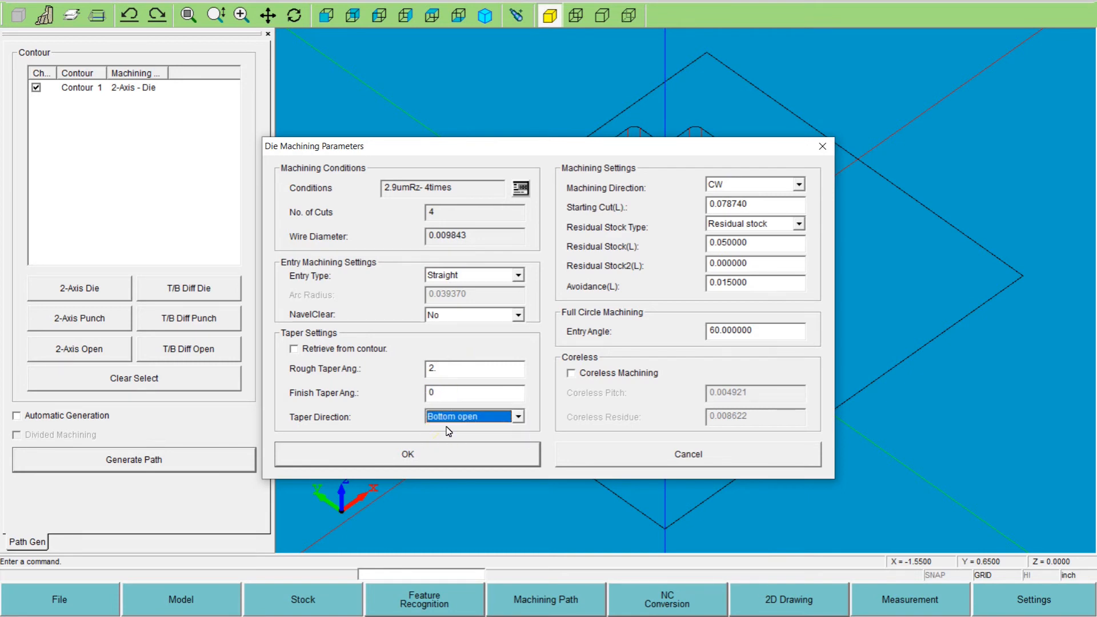
# - Set the rough and finish taper angles to 2.0 and generate the Contour 1 die path from the starting hole at the origin
pyautogui.click(453, 372)
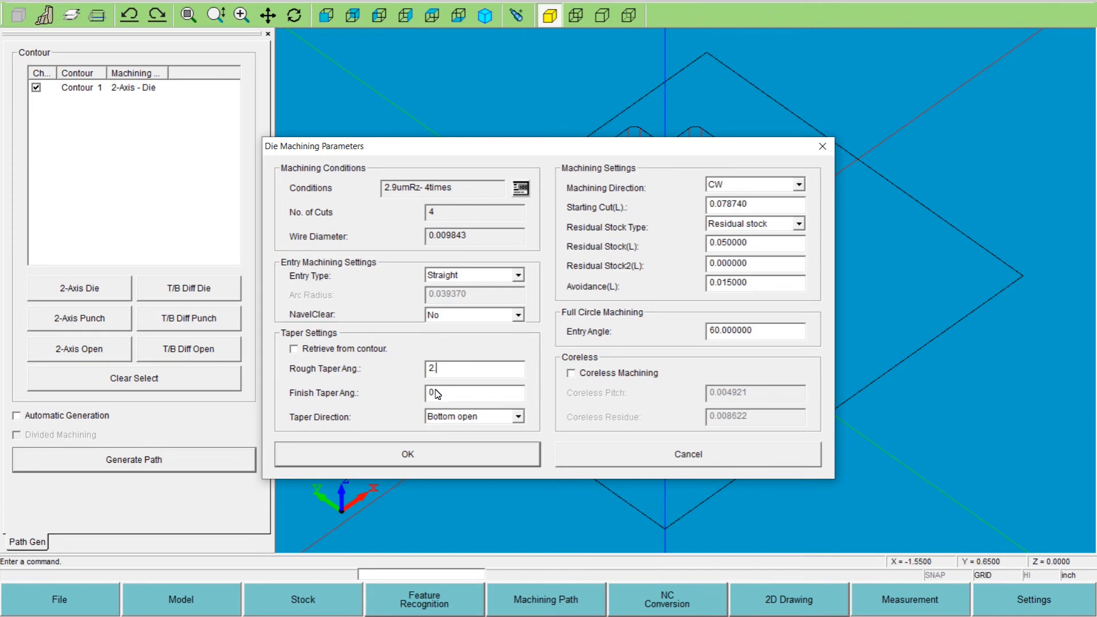
pyautogui.click(440, 391)
pyautogui.moveTo(442, 394); pyautogui.dragTo(432, 398)
pyautogui.moveTo(443, 368); pyautogui.dragTo(434, 372)
pyautogui.click(466, 394)
pyautogui.doubleClick(447, 397)
pyautogui.click(461, 375)
pyautogui.click(441, 455)
pyautogui.click(664, 295)
pyautogui.click(684, 304)
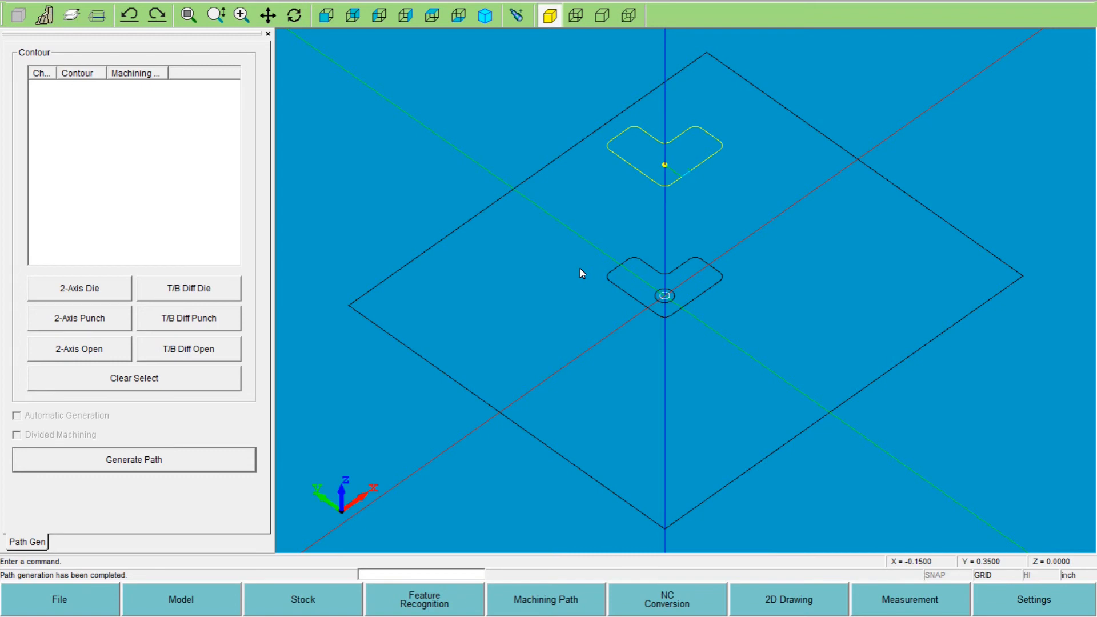
# - Convert the bottom-open die path to NC code under the file name taper_3, accepting the existing conversion parameters
pyautogui.click(708, 602)
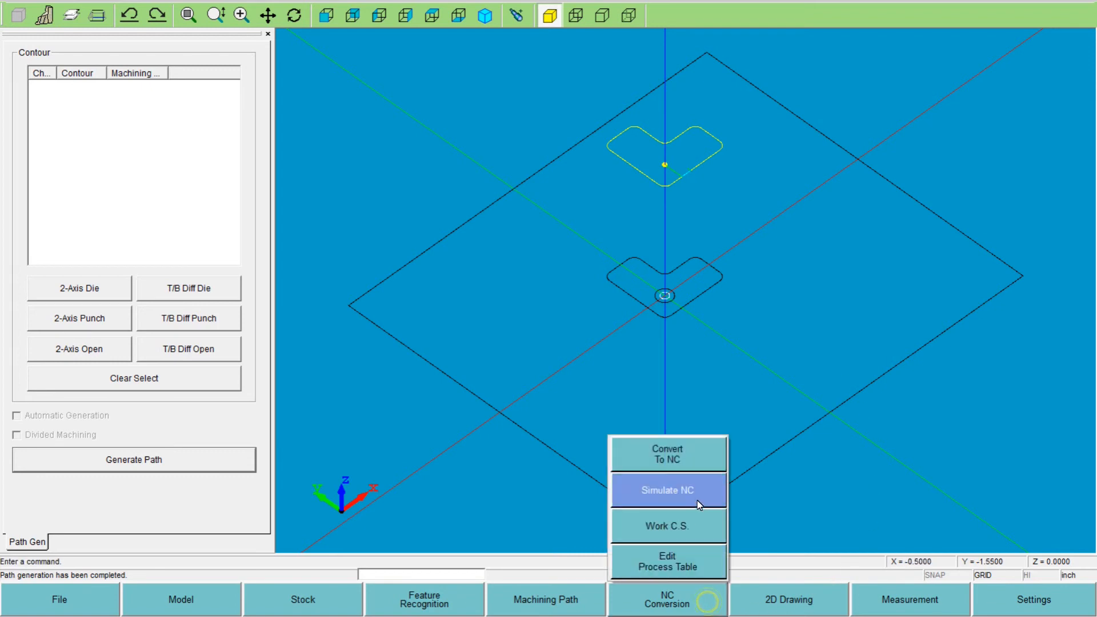
pyautogui.click(678, 461)
pyautogui.click(480, 435)
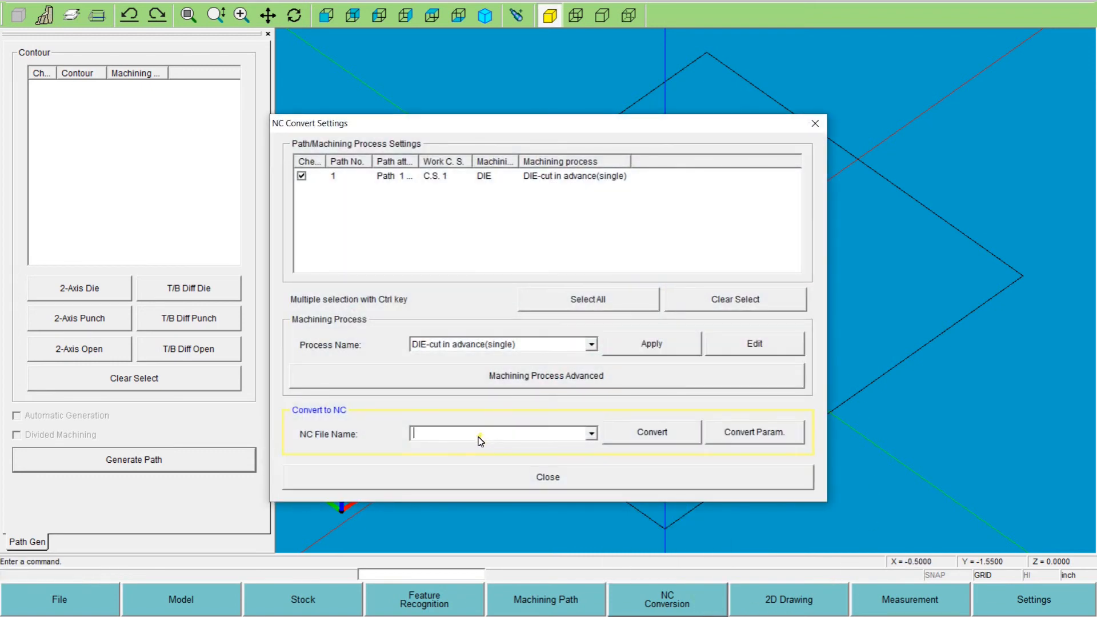
pyautogui.write('taper')
pyautogui.write('_3')
pyautogui.click(619, 429)
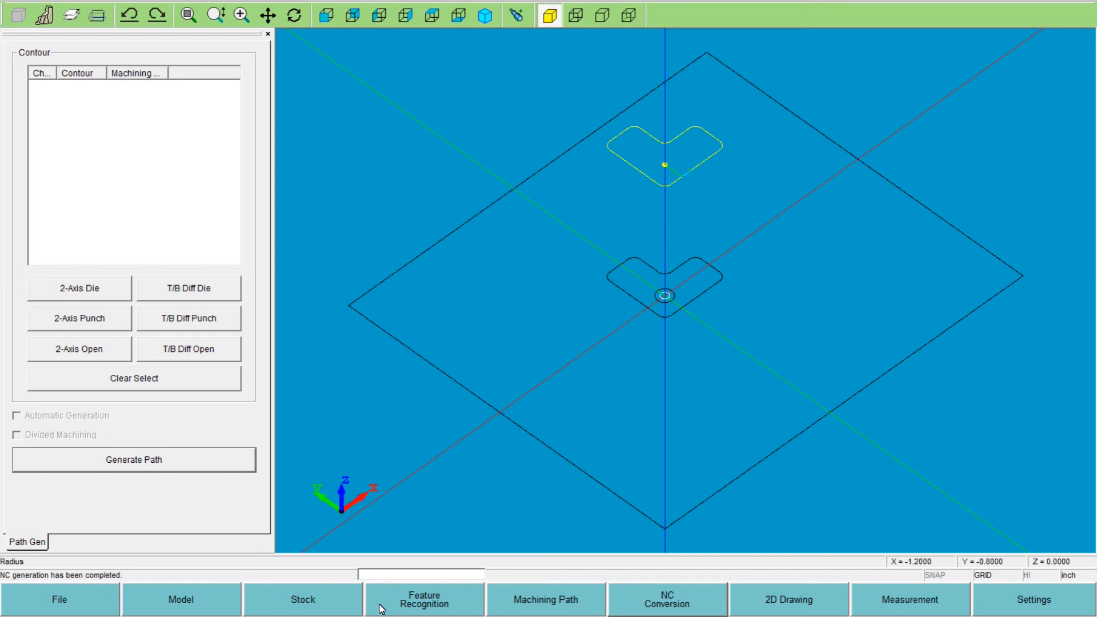
# - Delete the converted 2-axis die machining path, Path 1, from the part
pyautogui.click(404, 601)
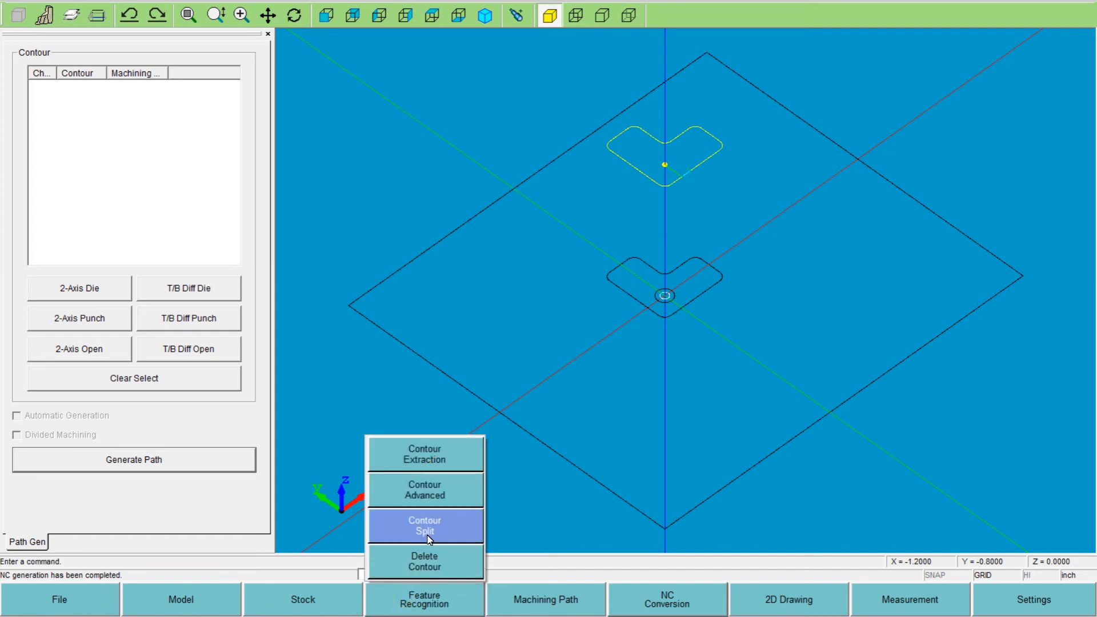
pyautogui.click(552, 605)
pyautogui.click(546, 457)
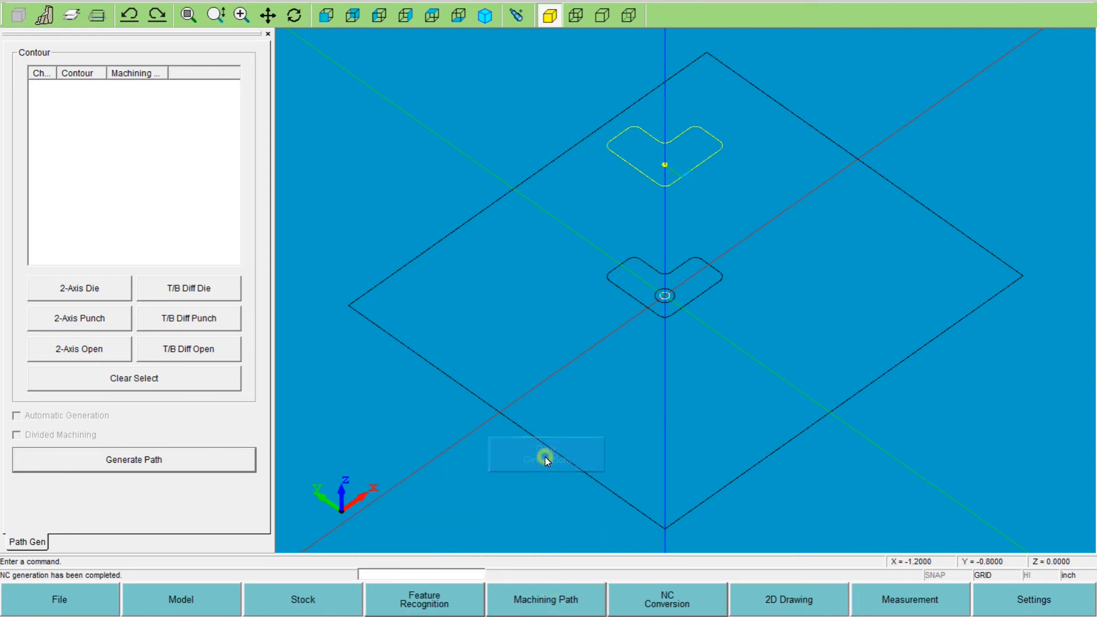
pyautogui.click(502, 598)
pyautogui.click(508, 562)
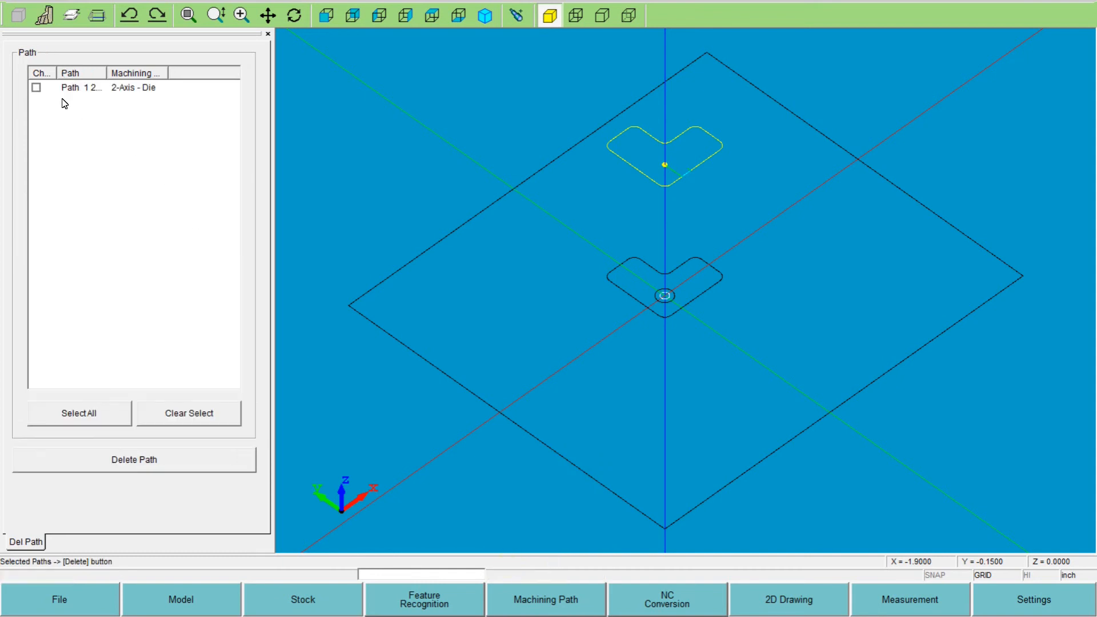
pyautogui.click(36, 87)
pyautogui.click(102, 463)
pyautogui.click(518, 350)
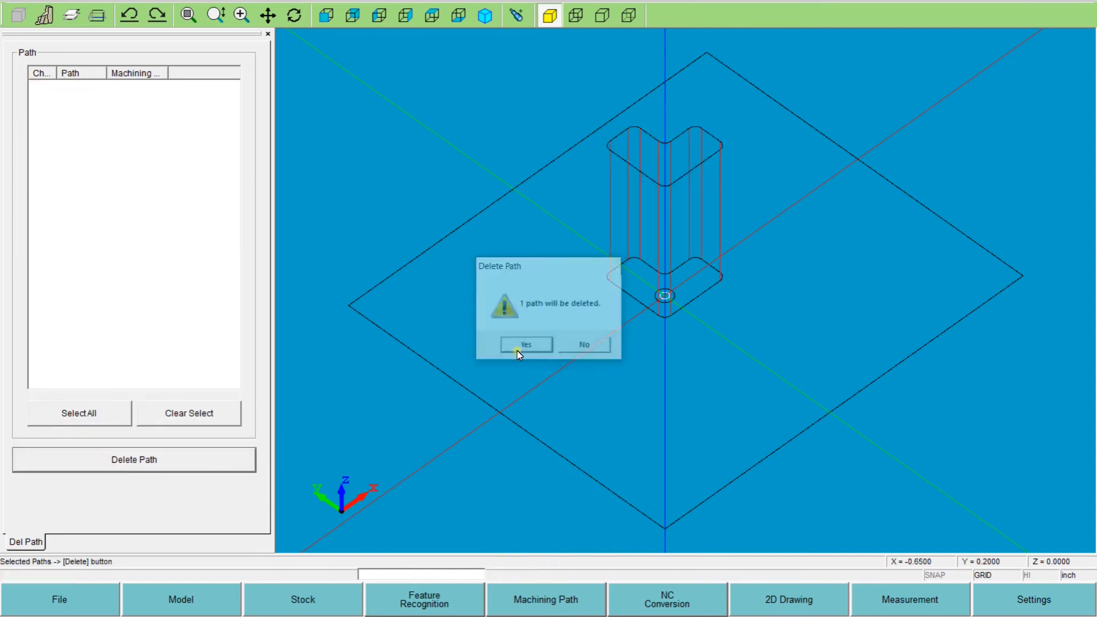
# - Delete the 2-axis die contour extracted at the 0.75 program plane
pyautogui.click(375, 607)
pyautogui.click(410, 454)
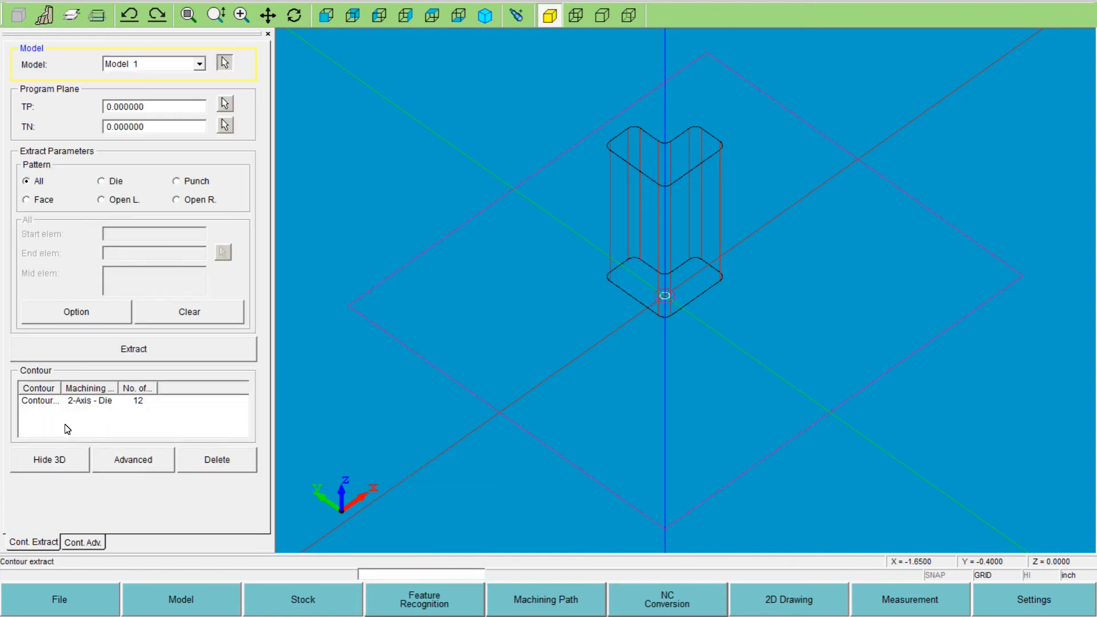
pyautogui.click(42, 400)
pyautogui.click(211, 464)
pyautogui.click(514, 346)
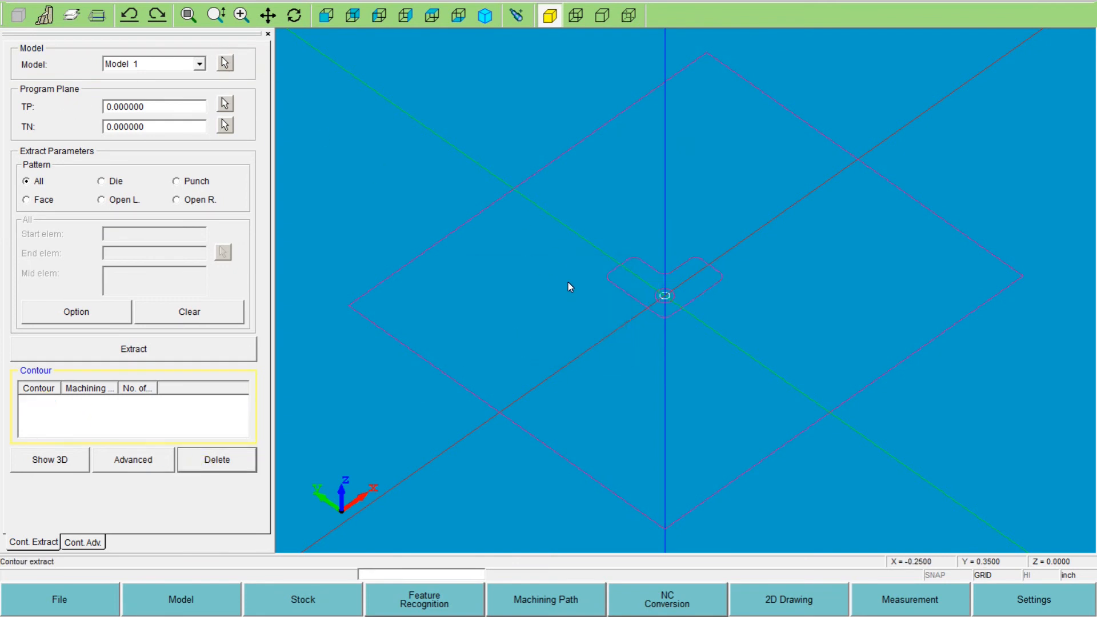
# - Extract the L-shaped opening again as a die contour with program planes TP 0.65 and TN 0
pyautogui.moveTo(159, 112); pyautogui.dragTo(100, 111)
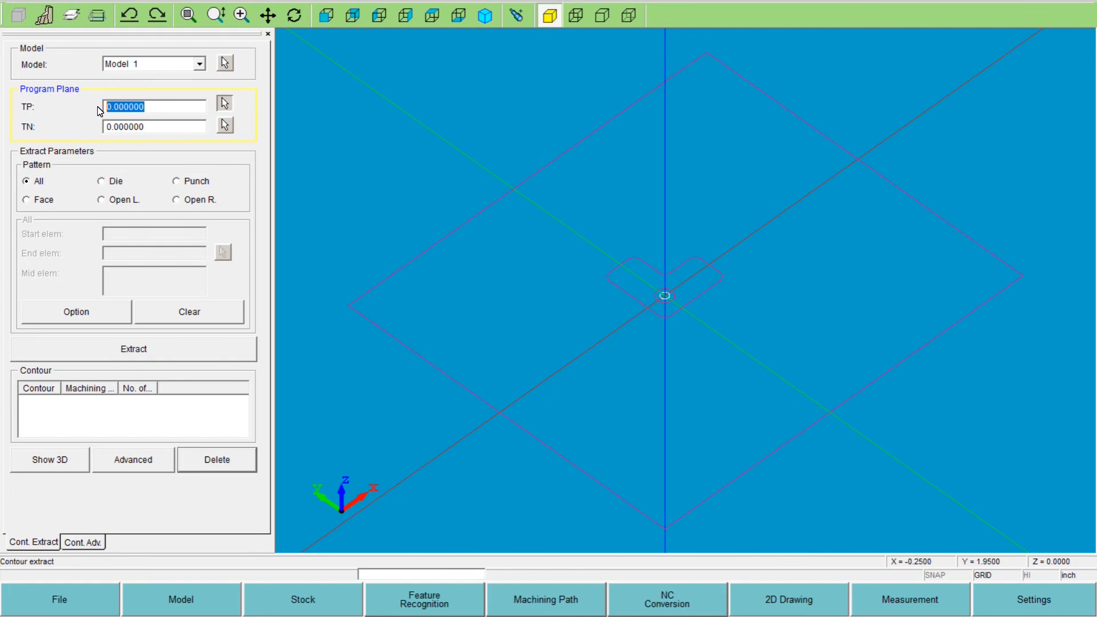
pyautogui.press('BackSpace')
pyautogui.click(113, 126)
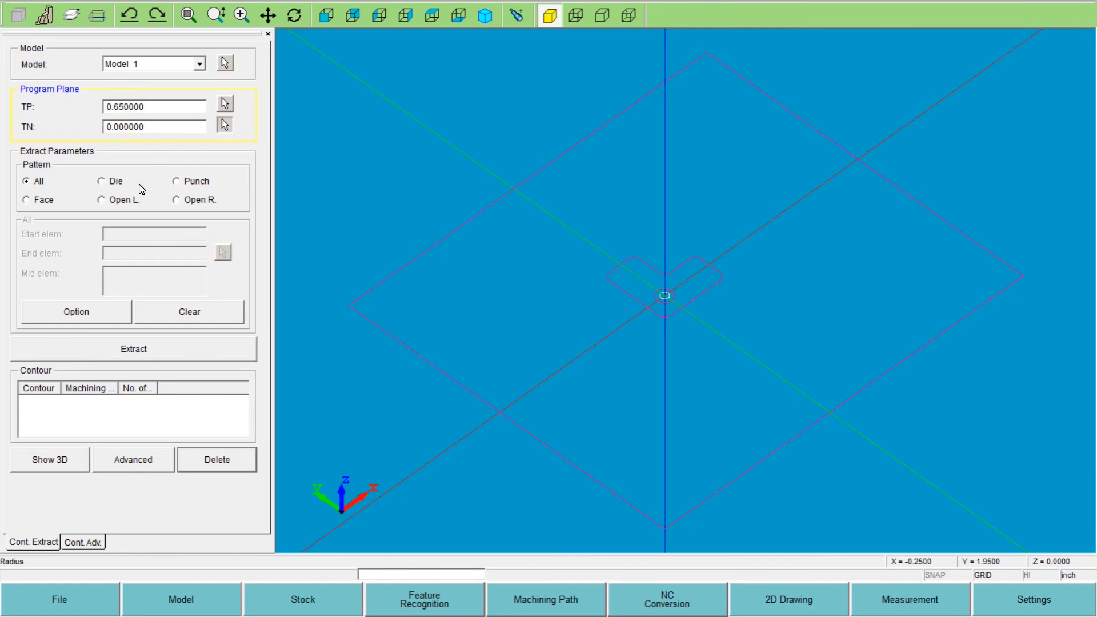
pyautogui.click(113, 183)
pyautogui.click(632, 298)
pyautogui.click(152, 348)
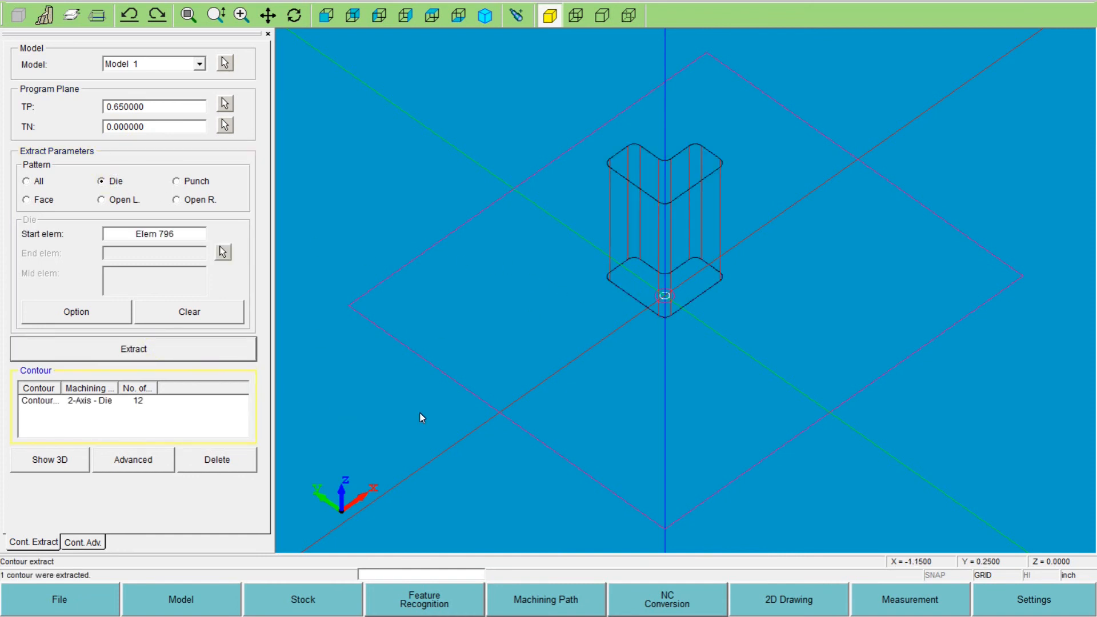
# - Generate the machining path for the new die contour with finish taper angle 0, using the starting hole at the origin
pyautogui.click(568, 600)
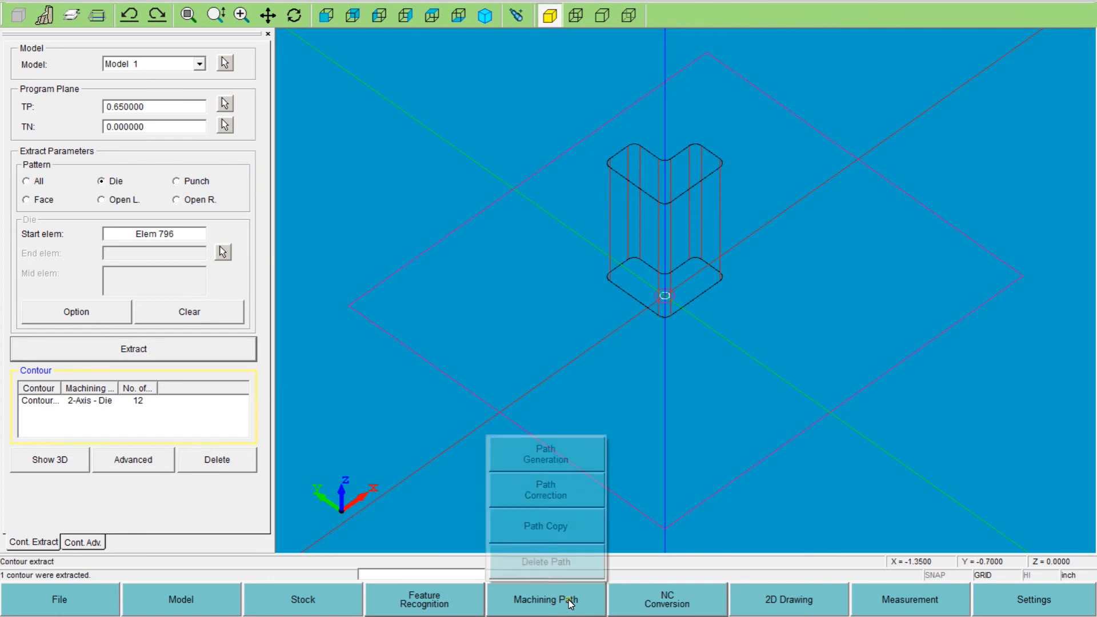
pyautogui.click(547, 457)
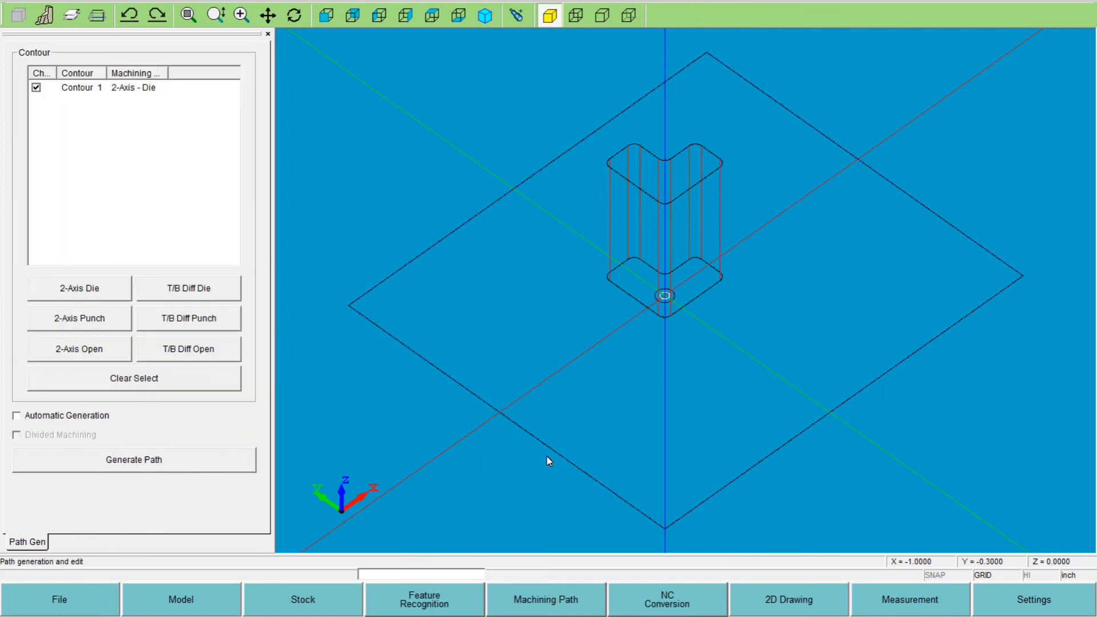
pyautogui.click(102, 459)
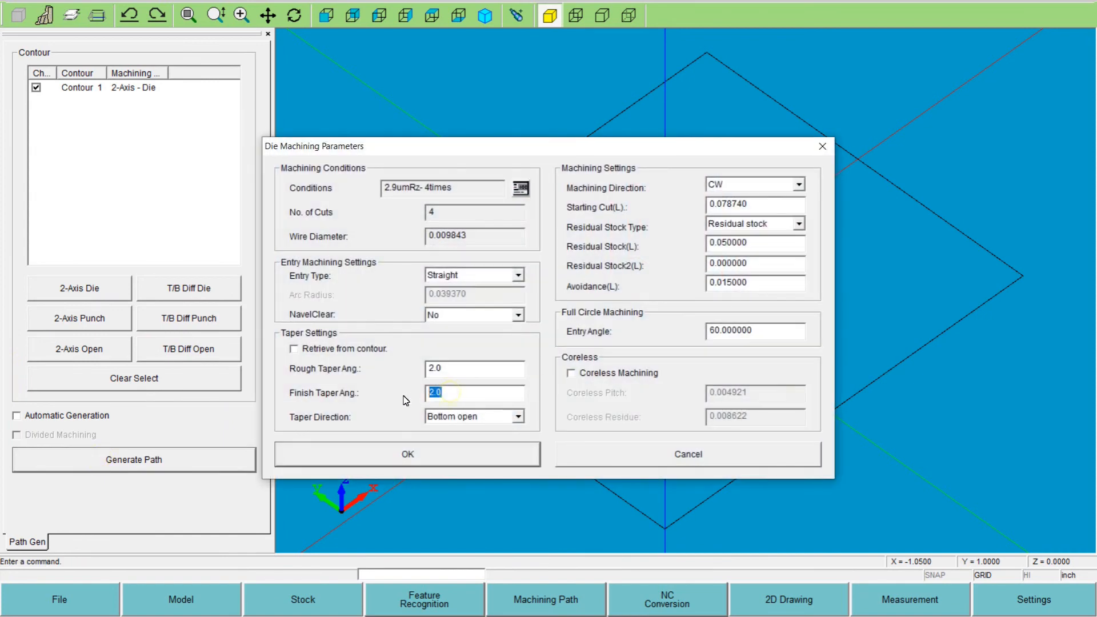
pyautogui.write('0')
pyautogui.click(457, 368)
pyautogui.click(441, 459)
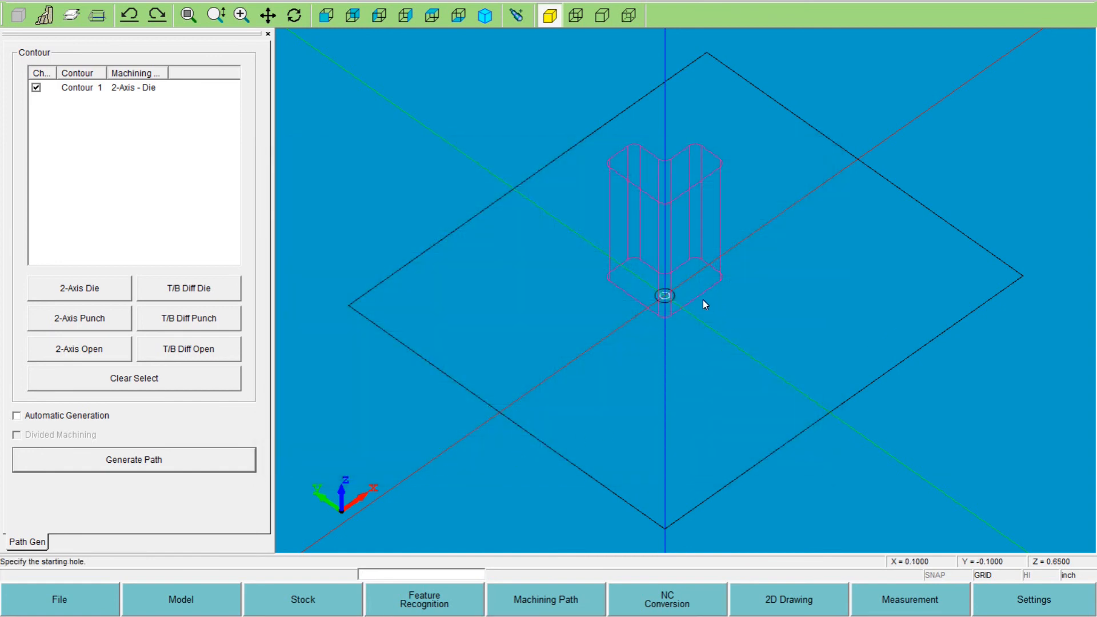
pyautogui.click(665, 296)
pyautogui.click(680, 310)
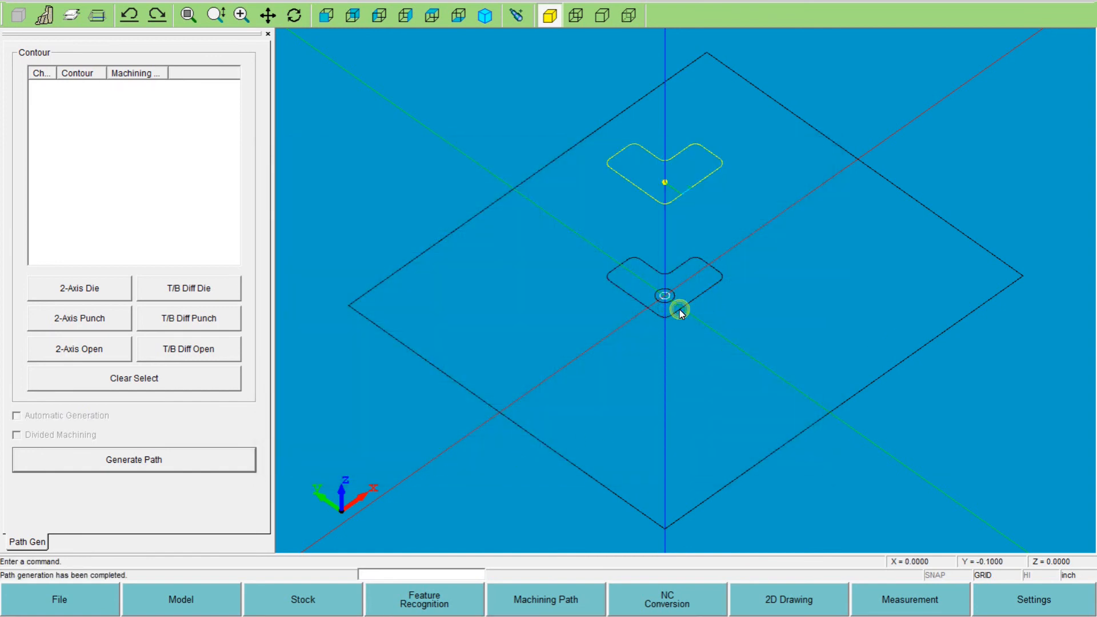
# - Convert the die path made at the 0.65 program plane to NC code under a new file name
pyautogui.click(688, 605)
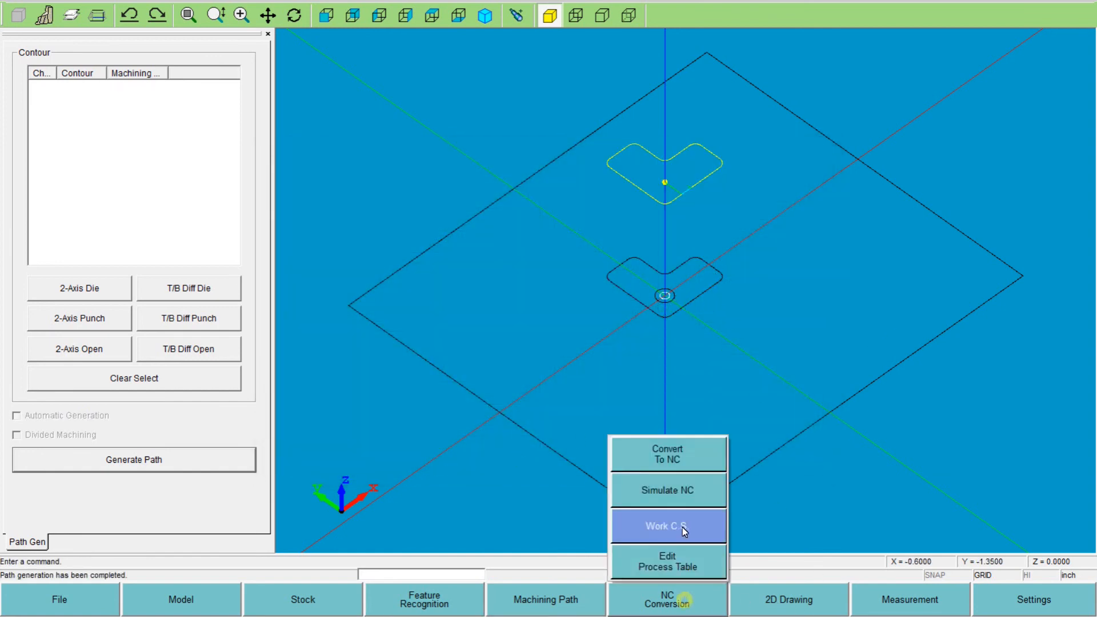
pyautogui.click(666, 460)
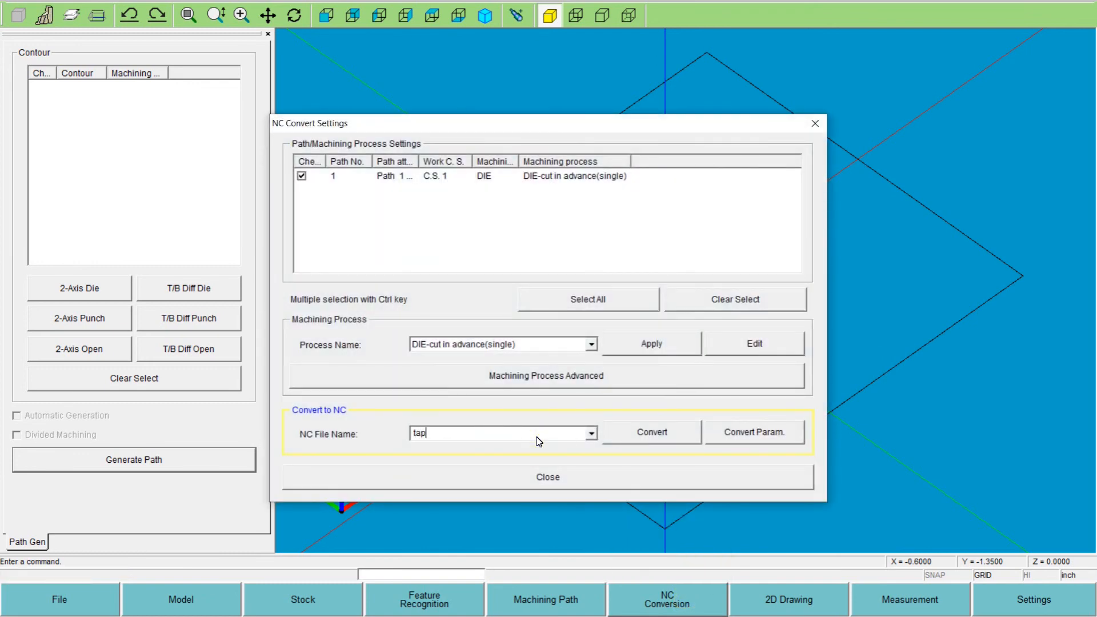
pyautogui.click(652, 433)
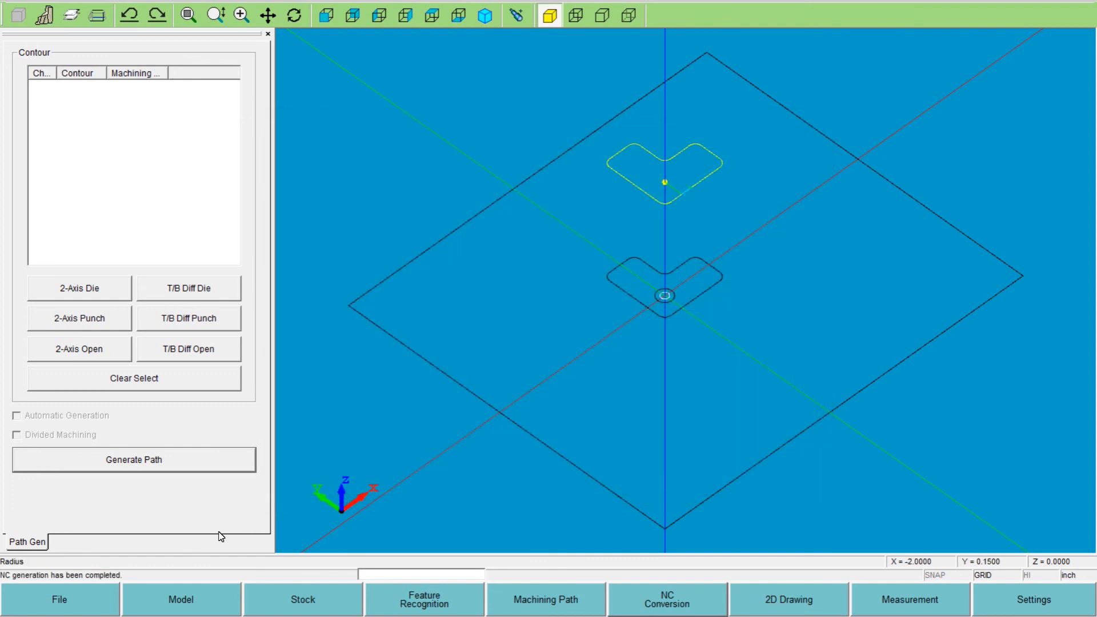
# - Exit the wire EDM program without saving the changes to classb
pyautogui.click(84, 599)
pyautogui.click(85, 561)
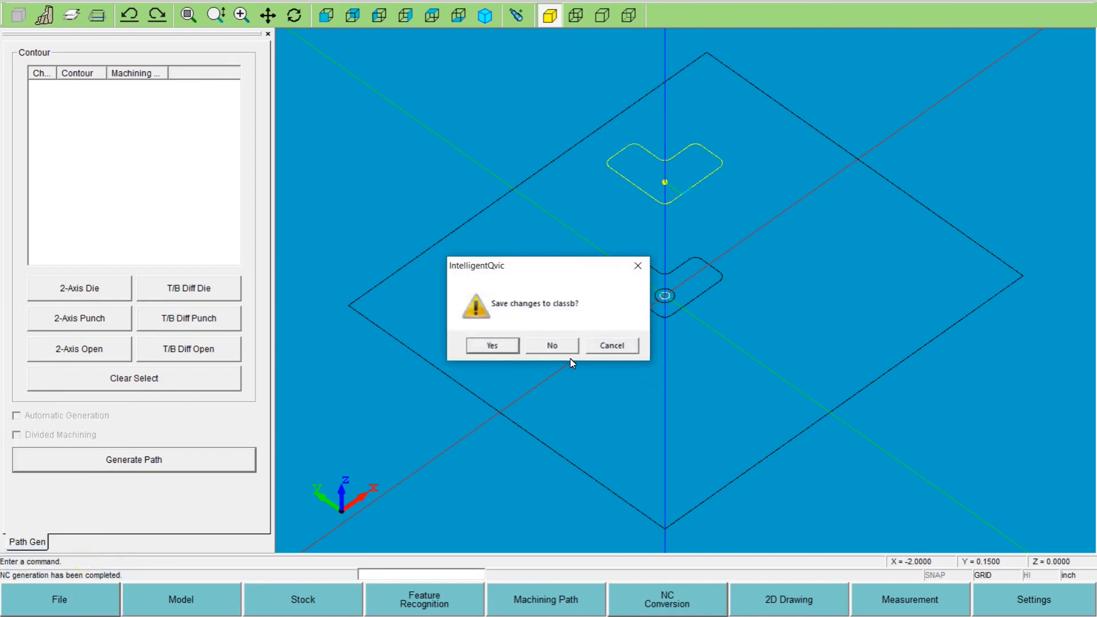
pyautogui.click(552, 345)
# - Open taper-3.nc from the NCFiles folder in the ESPRIT NC Editor
pyautogui.doubleClick(854, 261)
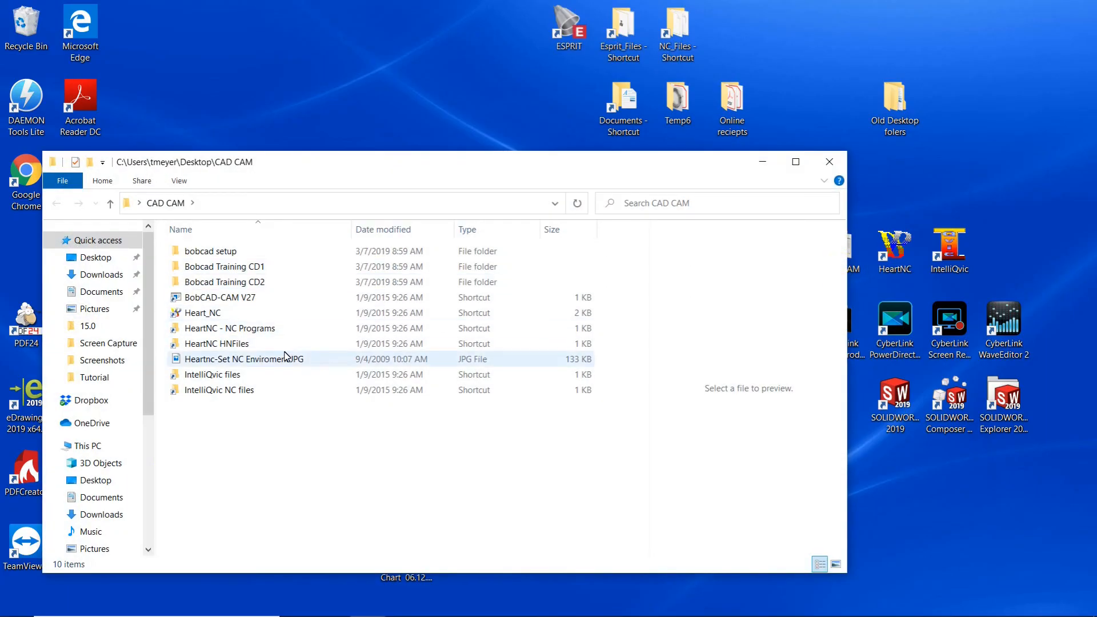
pyautogui.doubleClick(220, 391)
pyautogui.click(226, 421)
pyautogui.doubleClick(226, 422)
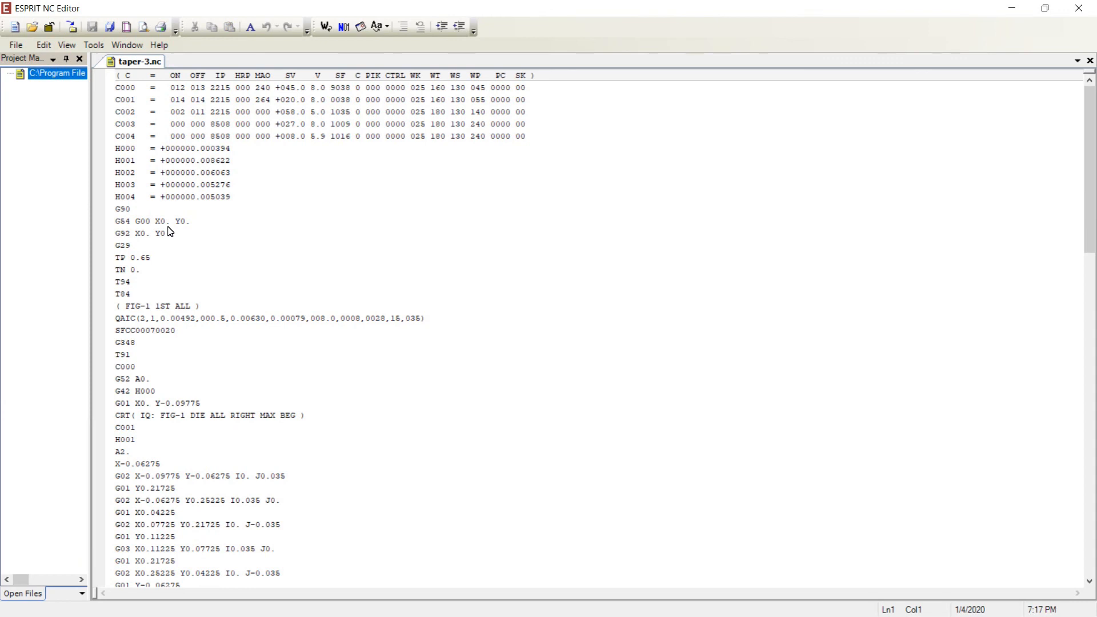
# - Check the TP and TN program plane lines near the start of the taper-3.nc code
pyautogui.scroll(-1, 166, 251)
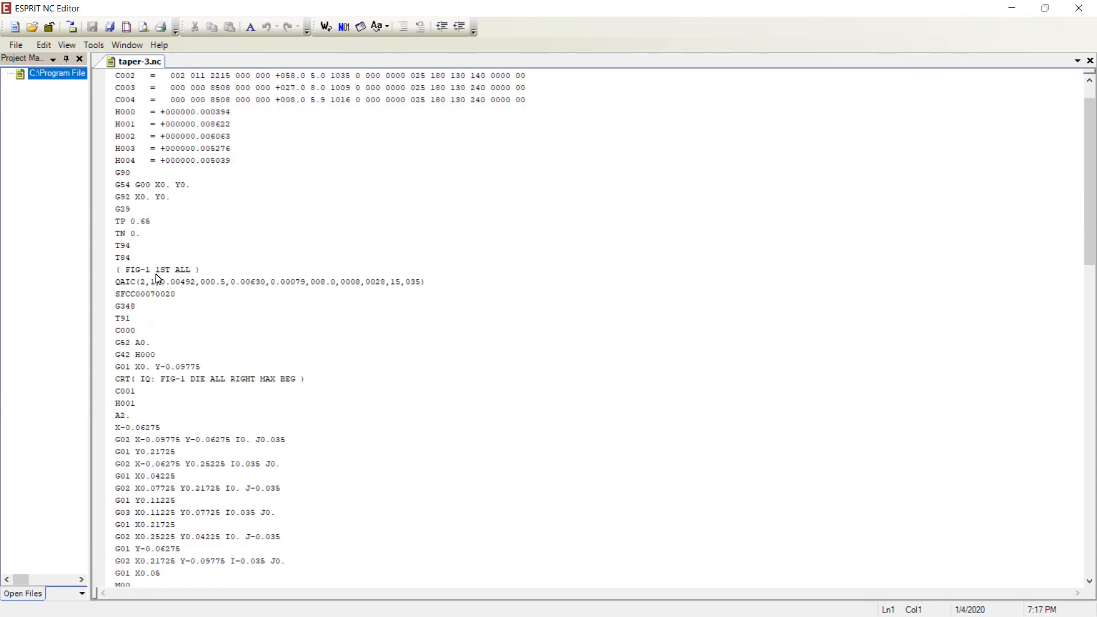
pyautogui.click(137, 221)
pyautogui.click(117, 224)
pyautogui.moveTo(117, 224); pyautogui.dragTo(169, 234)
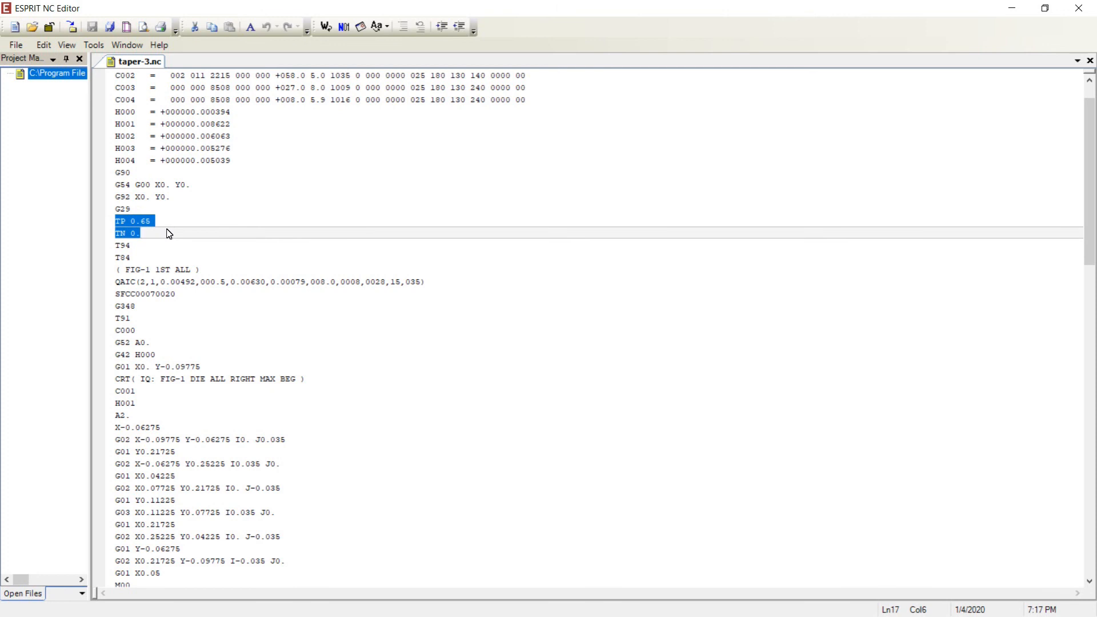
pyautogui.click(154, 222)
pyautogui.click(146, 234)
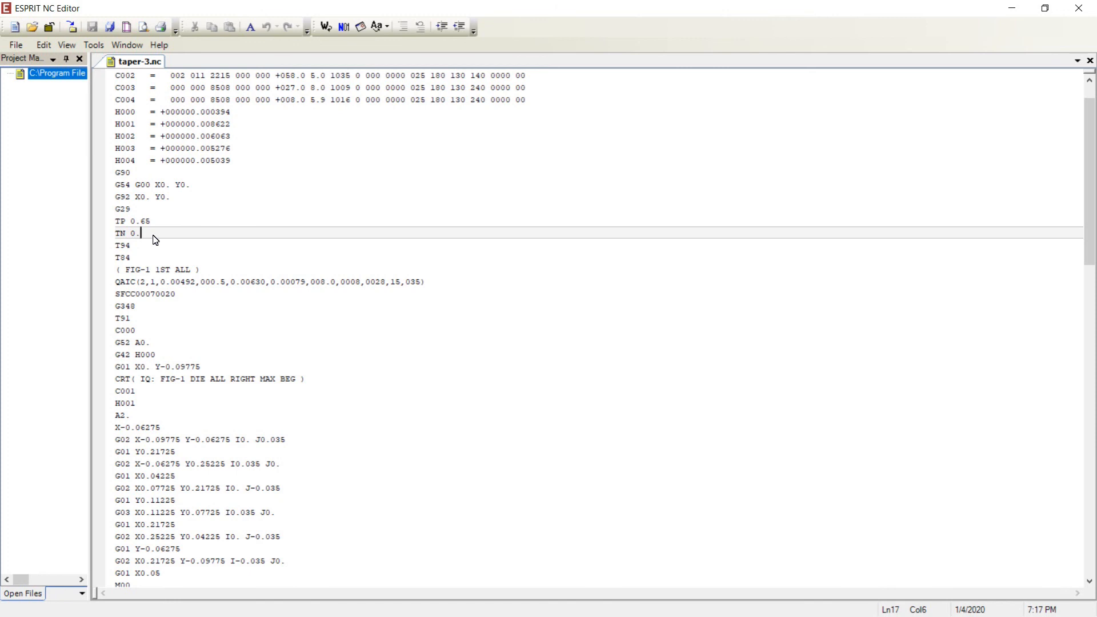
# - Examine the taper angle line of the first cut and compare it with the TP program plane setting
pyautogui.click(127, 416)
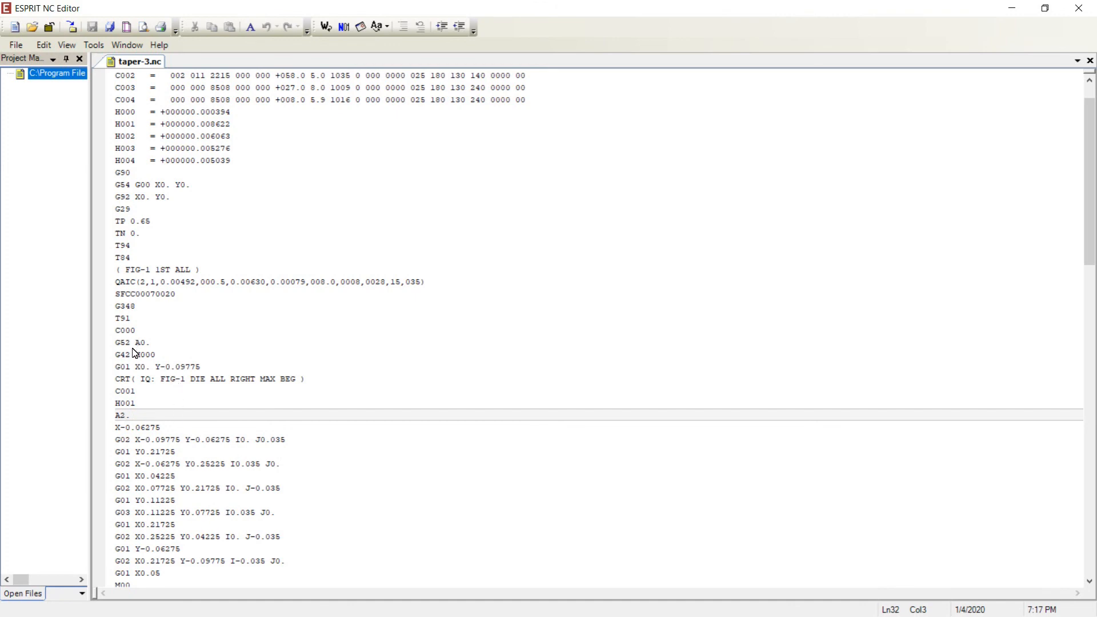
pyautogui.scroll(-2, 135, 377)
pyautogui.scroll(-1, 136, 385)
pyautogui.scroll(4, 165, 396)
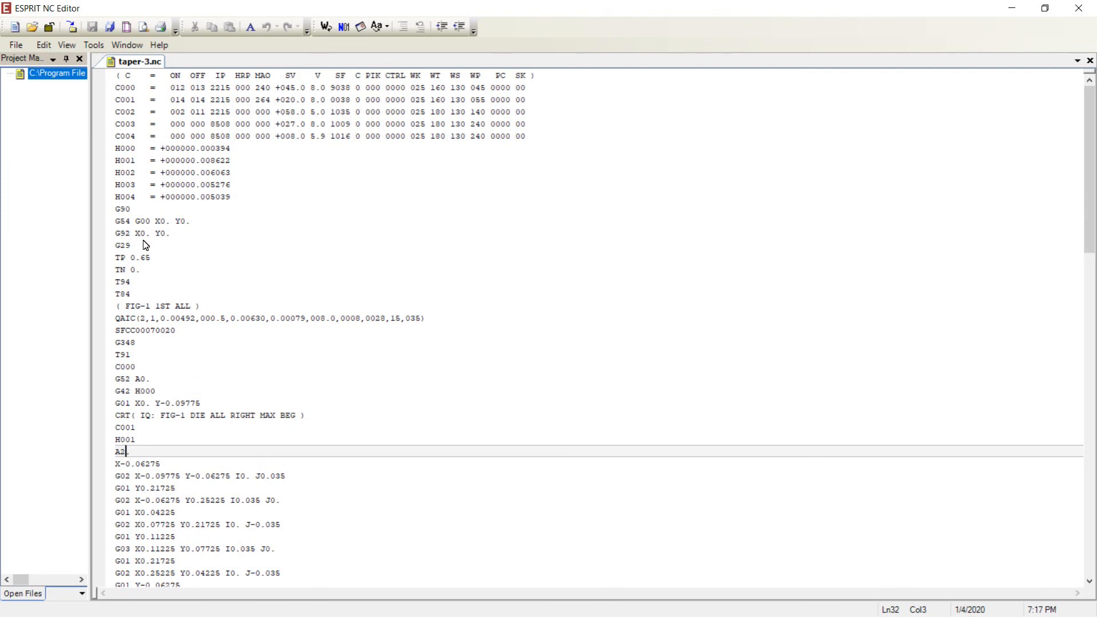
pyautogui.click(144, 259)
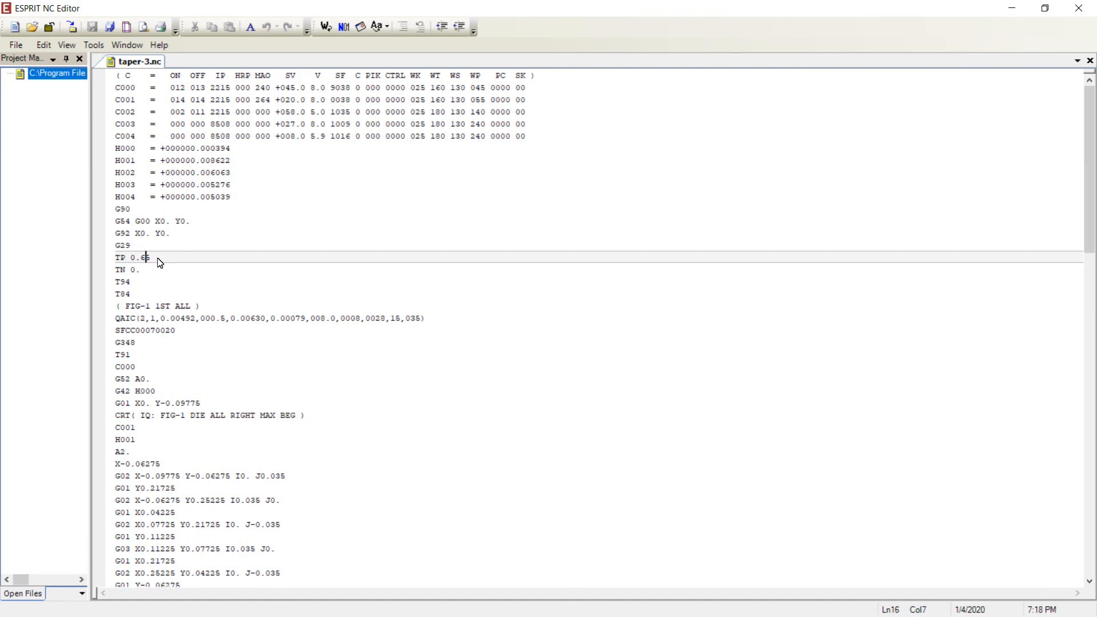
pyautogui.scroll(-5, 151, 292)
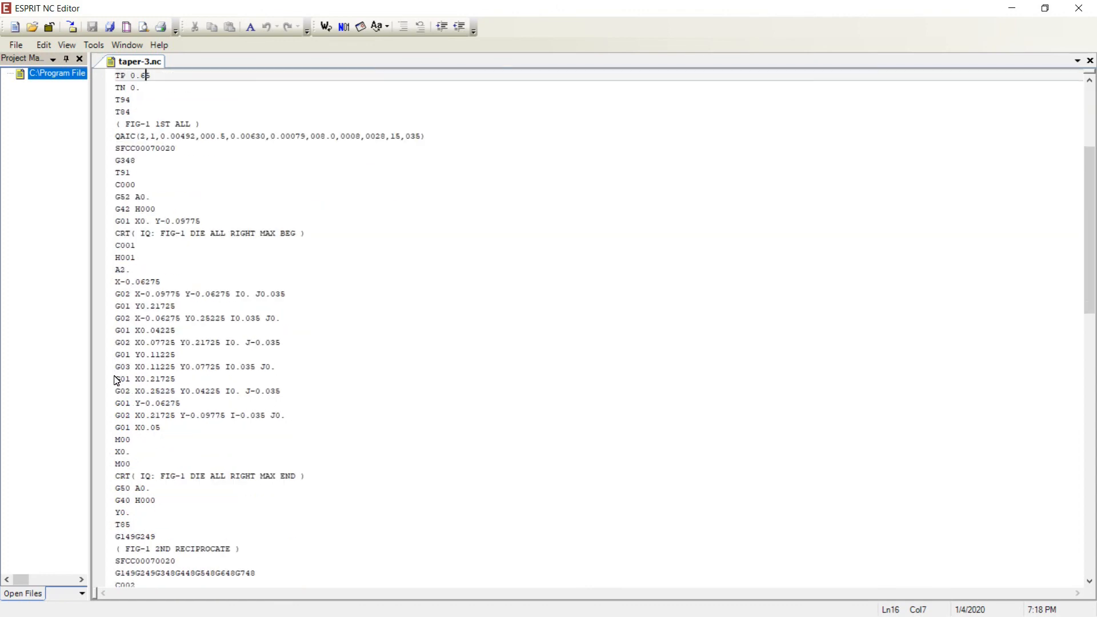
pyautogui.click(126, 272)
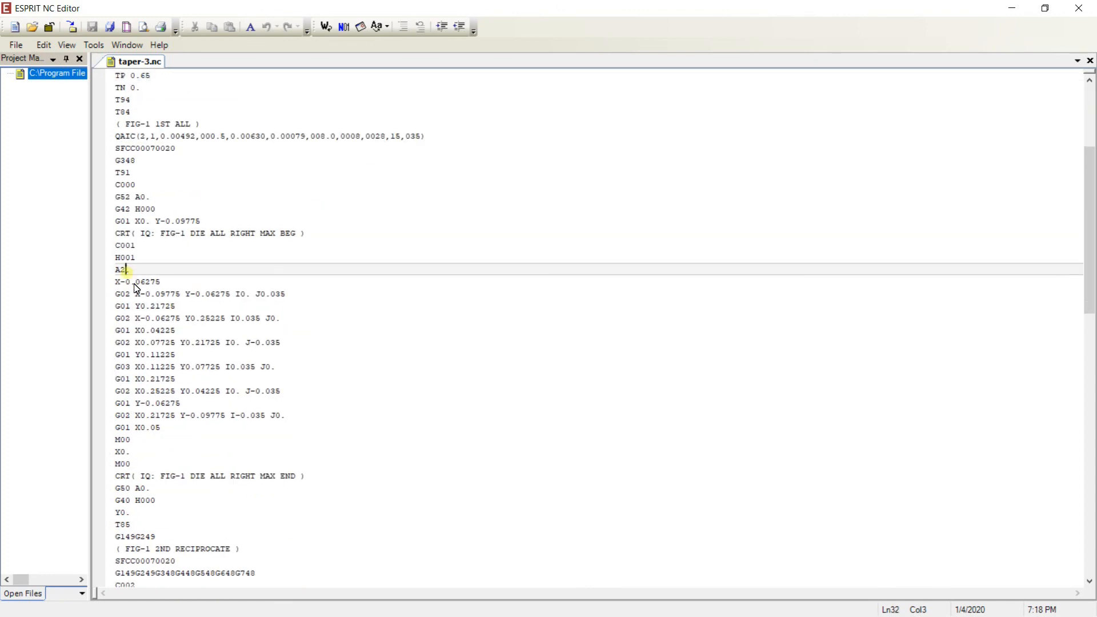
# - Review the FIG-1 2ND RECIPROCATE section and its C002 to C004 passes for taper commands, and close the NC editor
pyautogui.scroll(-7, 147, 313)
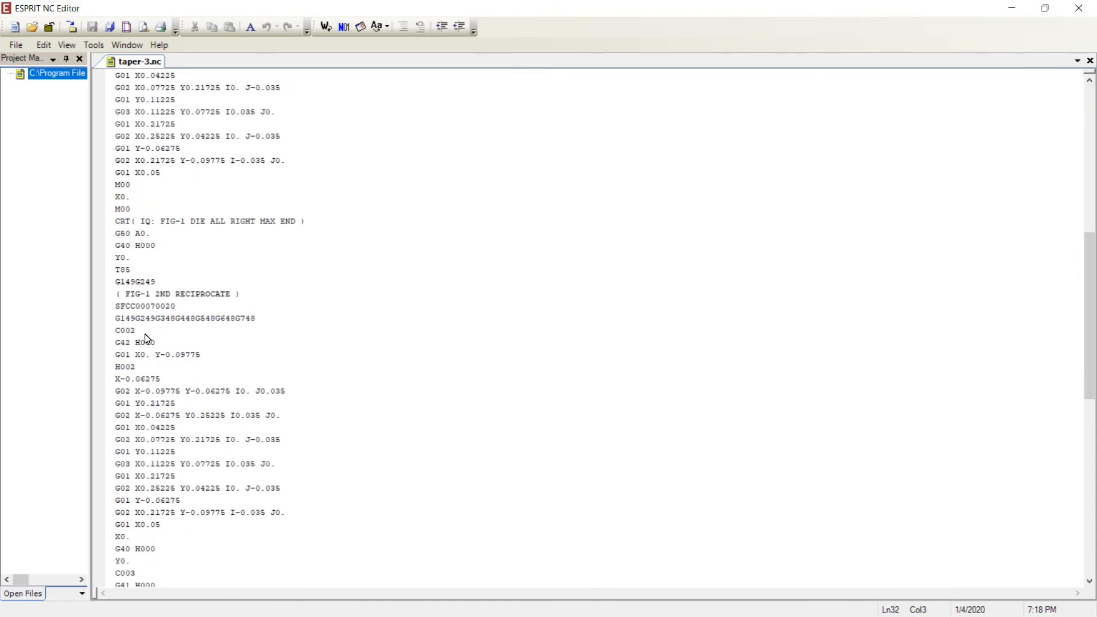
pyautogui.click(123, 306)
pyautogui.moveTo(117, 293); pyautogui.dragTo(233, 295)
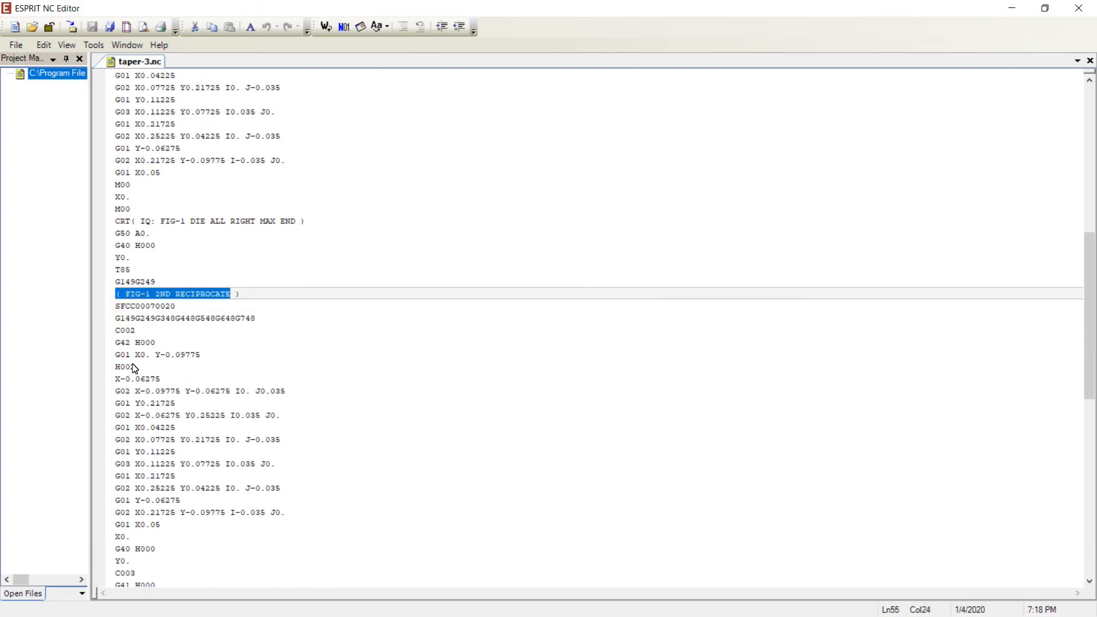
pyautogui.click(137, 333)
pyautogui.scroll(-3, 128, 485)
pyautogui.scroll(-3, 132, 525)
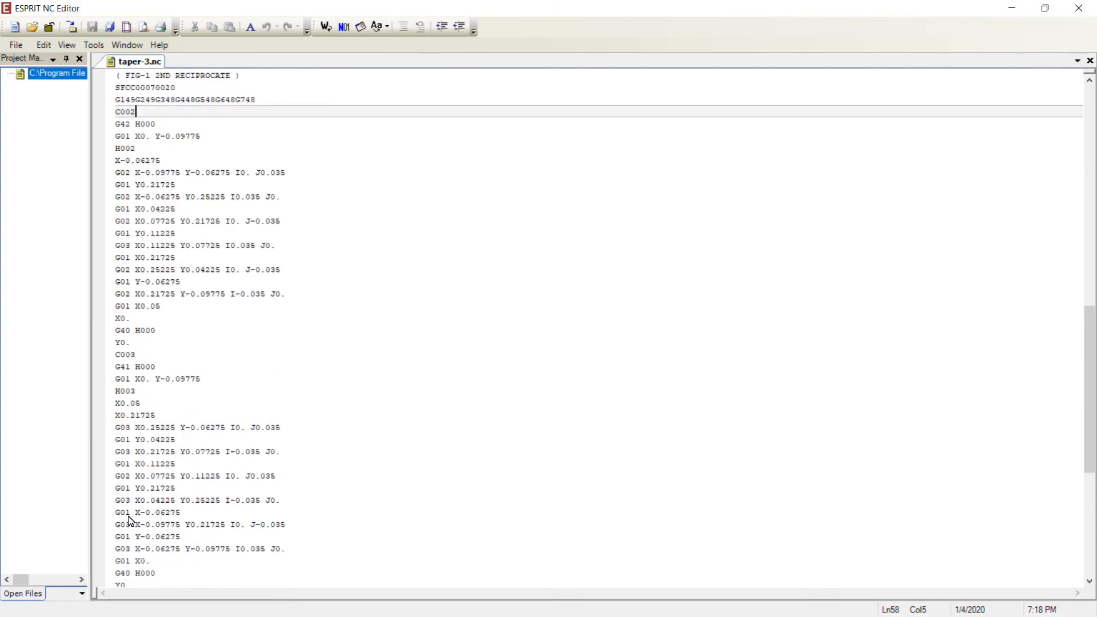
pyautogui.scroll(-8, 313, 350)
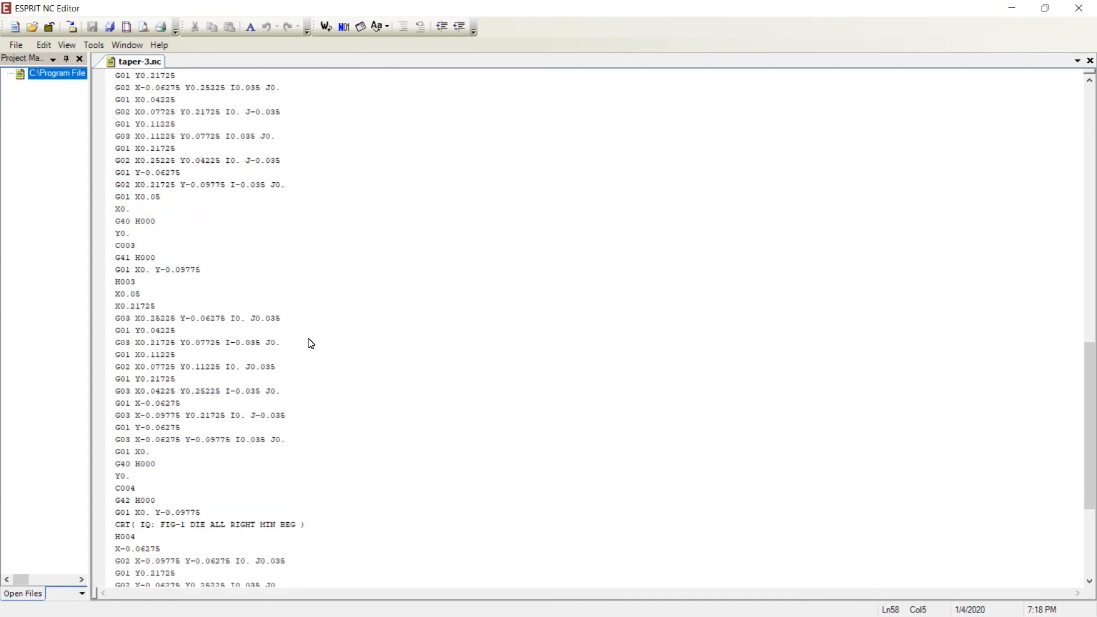
pyautogui.scroll(4, 304, 339)
pyautogui.scroll(20, 303, 338)
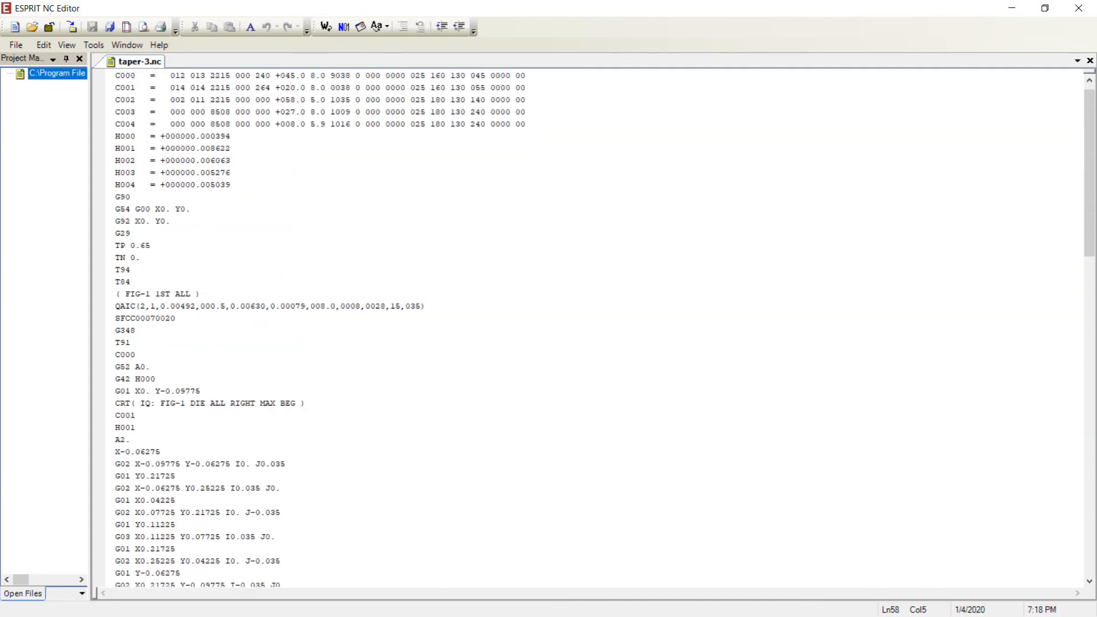
pyautogui.click(1079, 8)
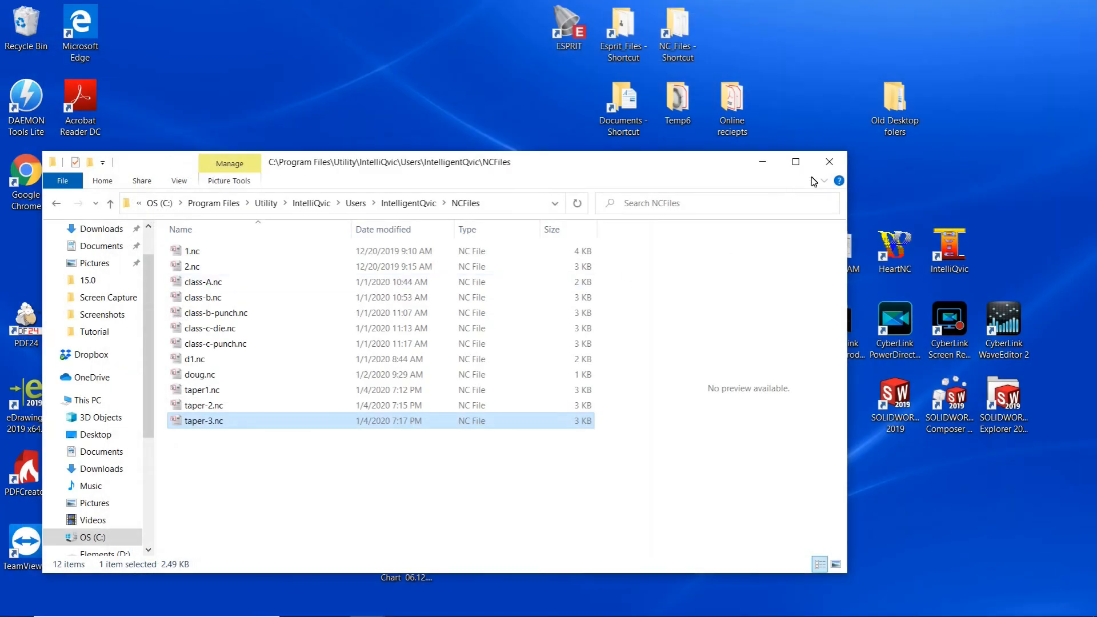